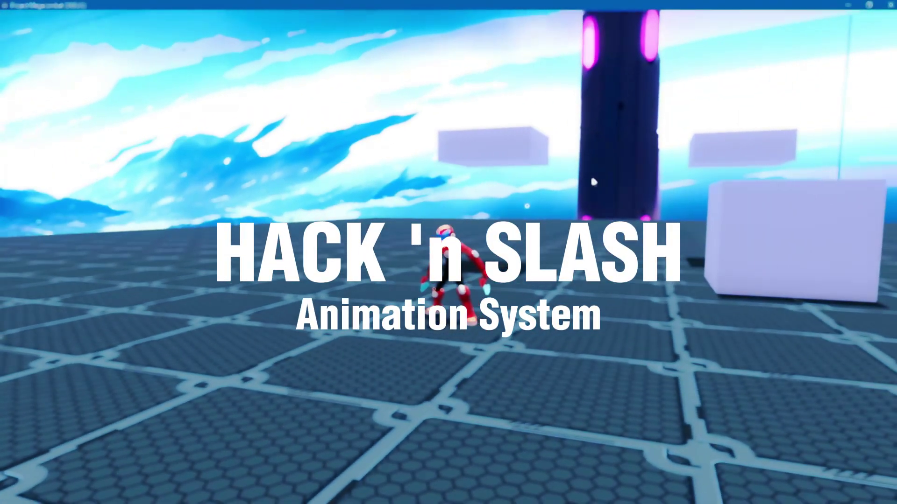
pyautogui.press('d')
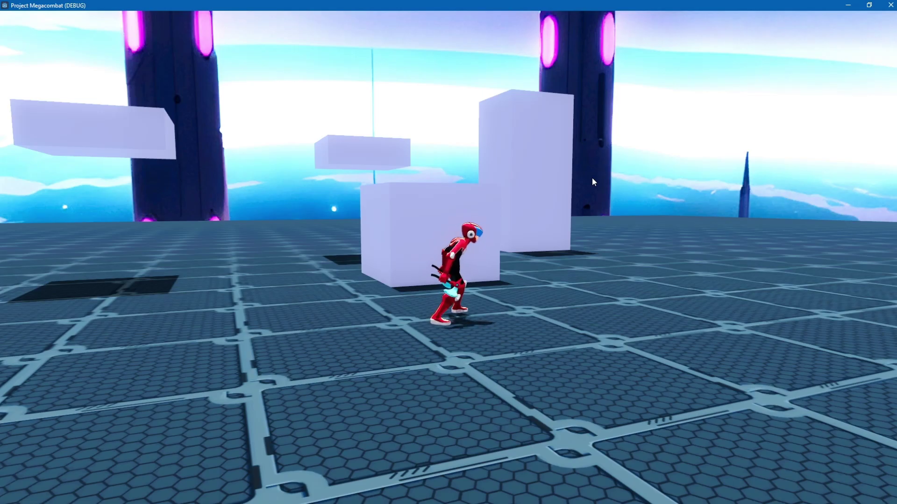
pyautogui.press('a')
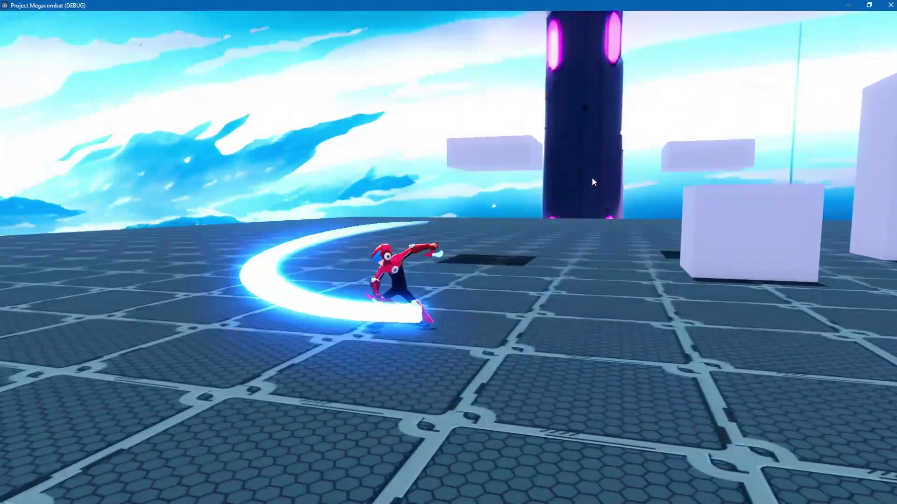
pyautogui.press('d')
pyautogui.press('a')
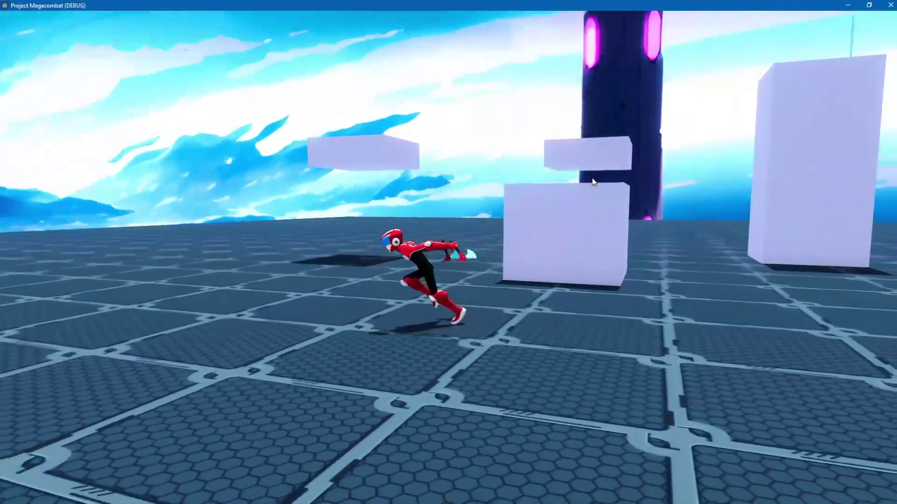
pyautogui.press('w')
pyautogui.press('d')
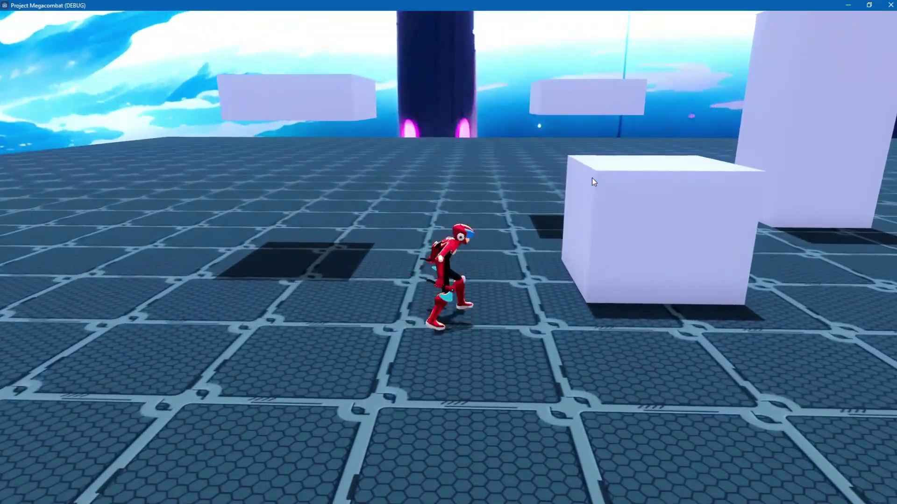
pyautogui.press('w')
pyautogui.press('space')
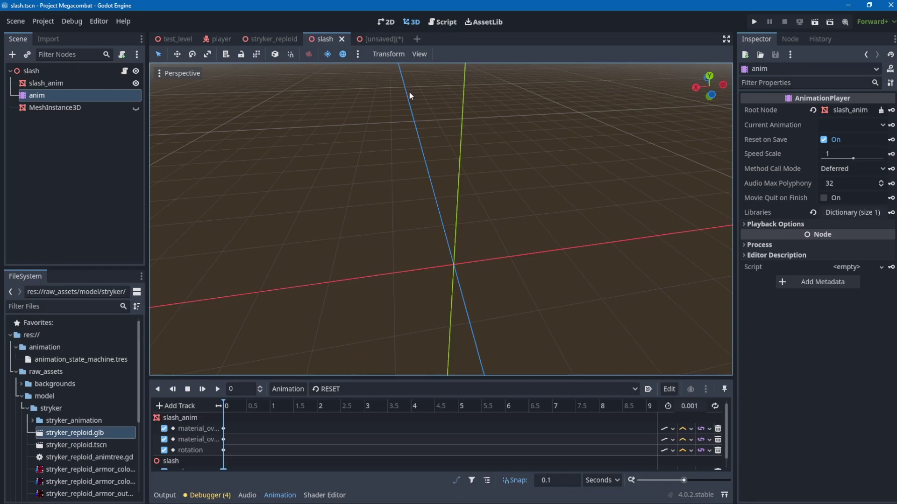
# Create a new 3D scene and add the stryker_reploid.glb model to it.
pyautogui.click(82, 444)
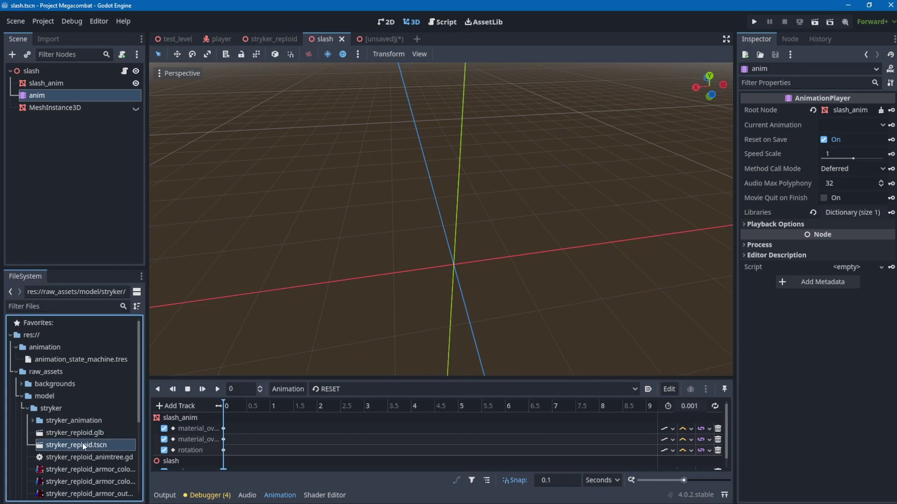
pyautogui.click(87, 433)
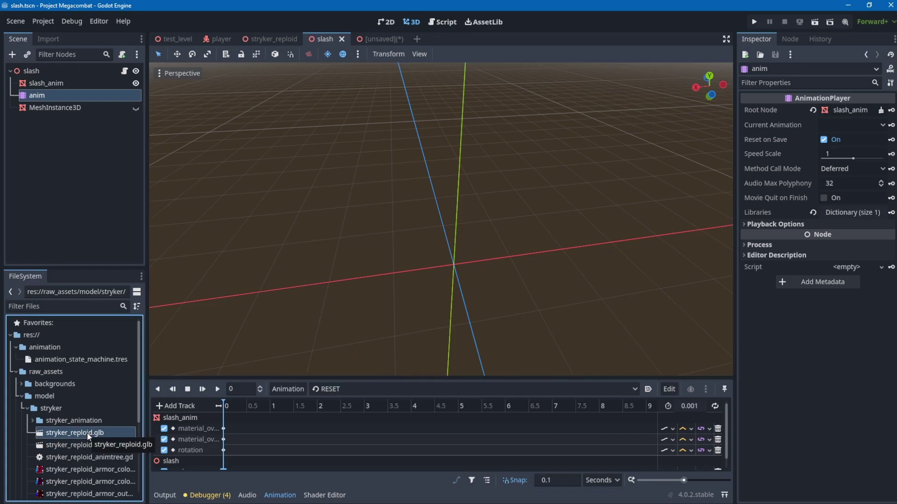
pyautogui.click(418, 39)
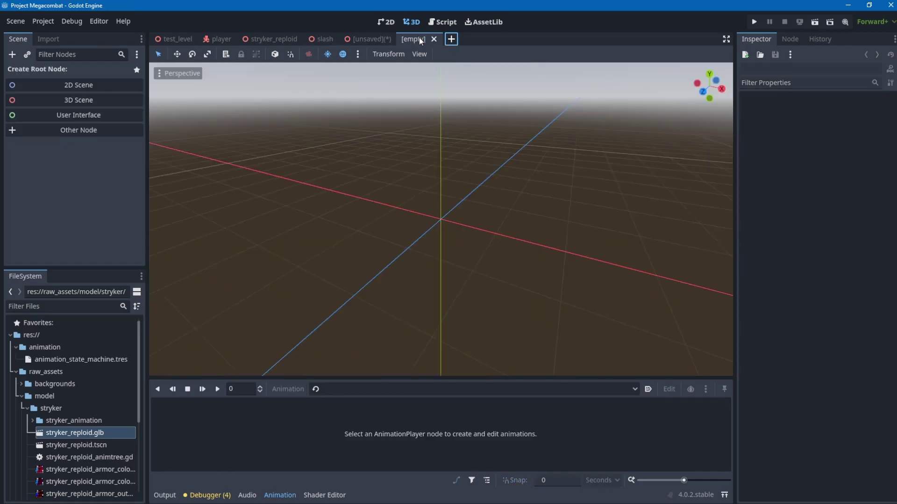
pyautogui.click(69, 100)
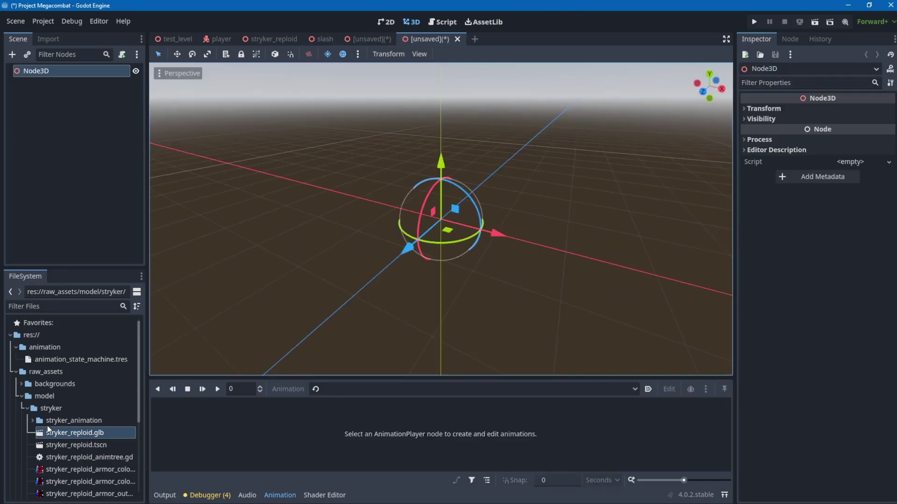
pyautogui.moveTo(47, 427); pyautogui.dragTo(439, 223)
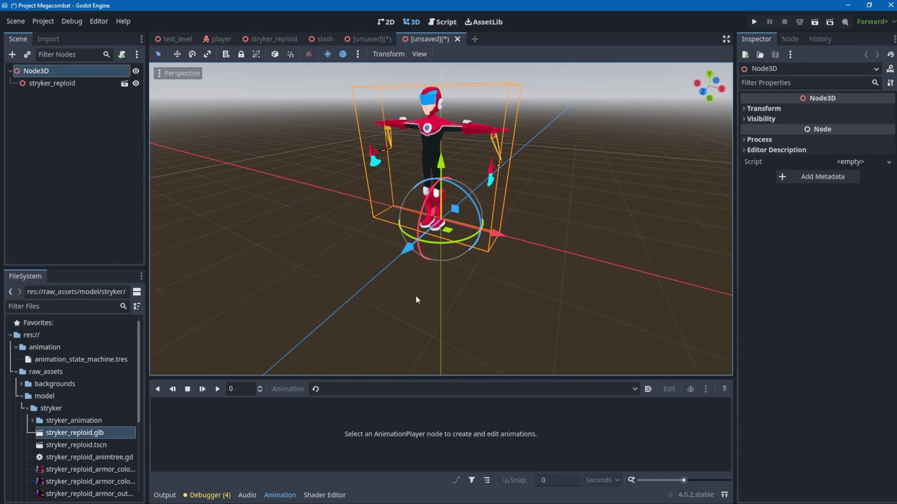
# Open the stryker_reploid instance for editing as a new inherited scene.
pyautogui.click(105, 84)
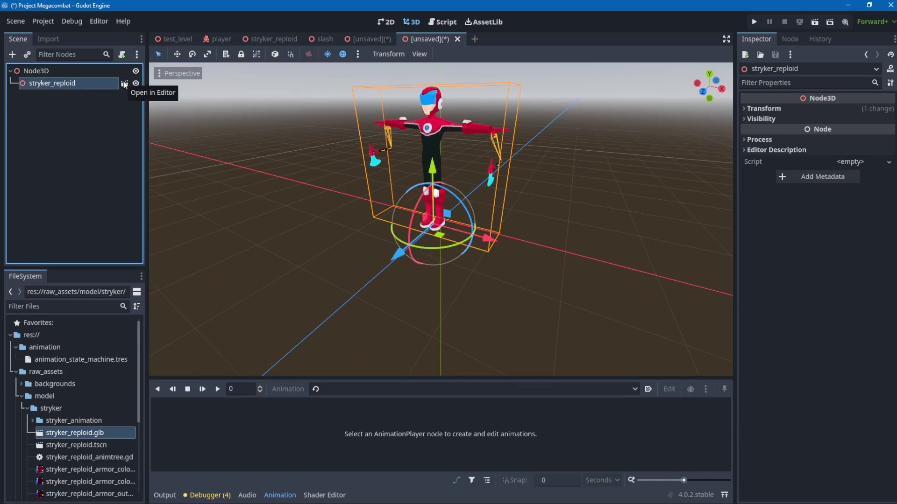
pyautogui.click(124, 84)
pyautogui.click(389, 270)
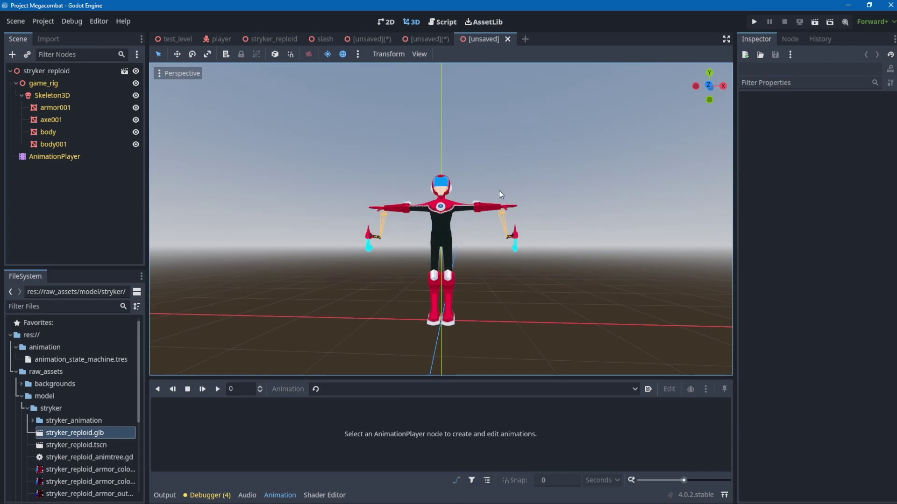
# Look at the save options for the inherited scene without saving, and close both temporary unsaved scenes.
pyautogui.hotkey('ctrl', 's')
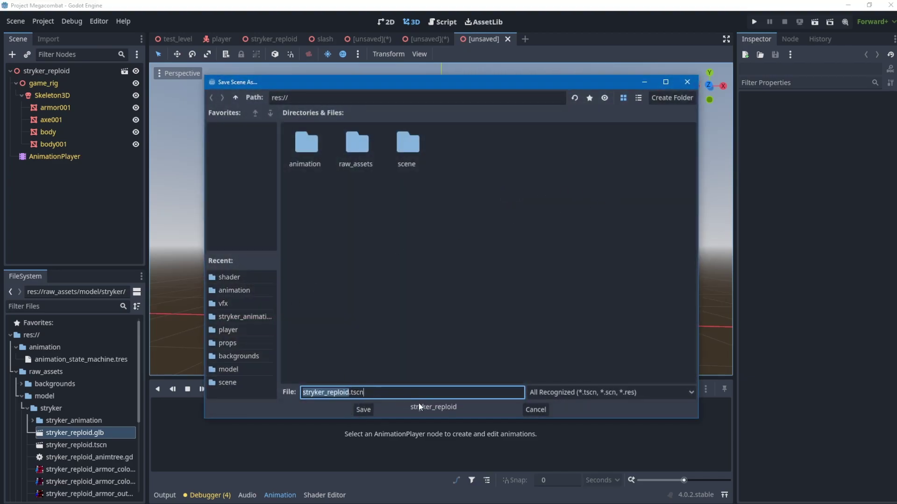
pyautogui.press('End')
pyautogui.hotkey('shift', 'Left')
pyautogui.hotkey('shift', 'Left')
pyautogui.hotkey('shift', 'Left')
pyautogui.hotkey('shift', 'Left')
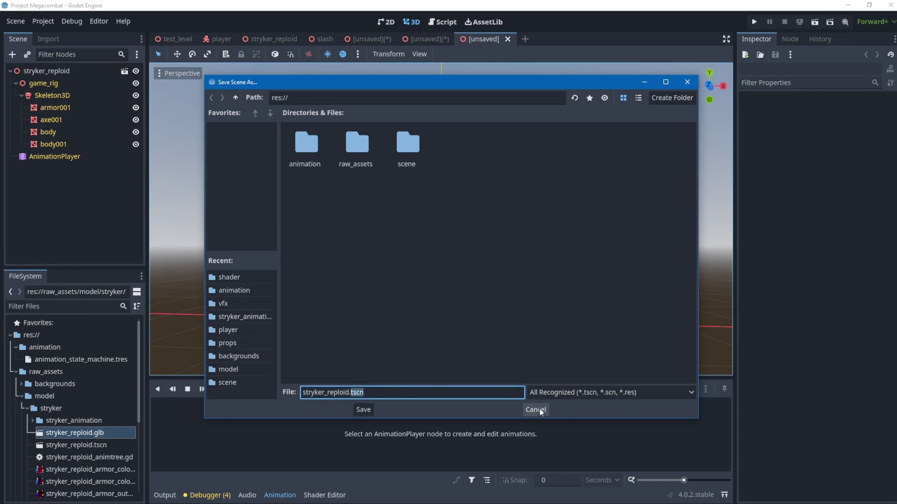
pyautogui.click(536, 411)
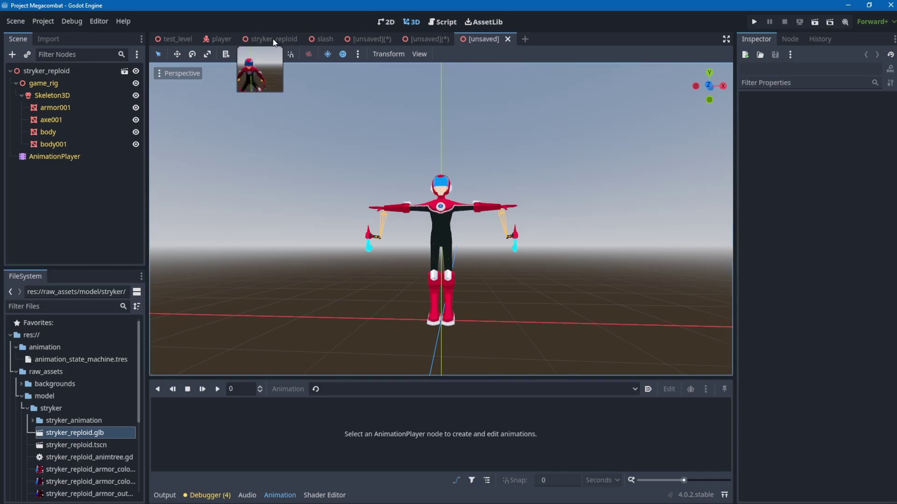
pyautogui.click(507, 39)
pyautogui.click(508, 40)
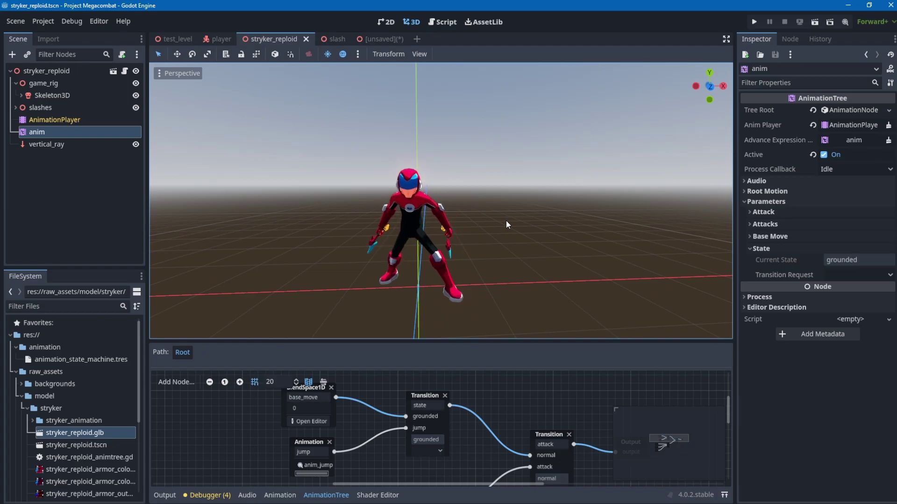
# Look up the AnimationTree node type for the stryker_reploid scene without adding a node.
pyautogui.click(61, 155)
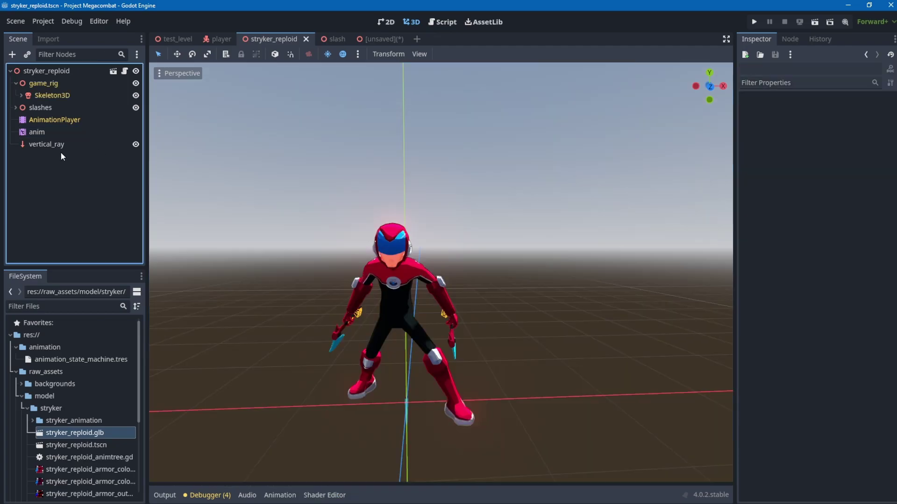
pyautogui.hotkey('ctrl', 'a')
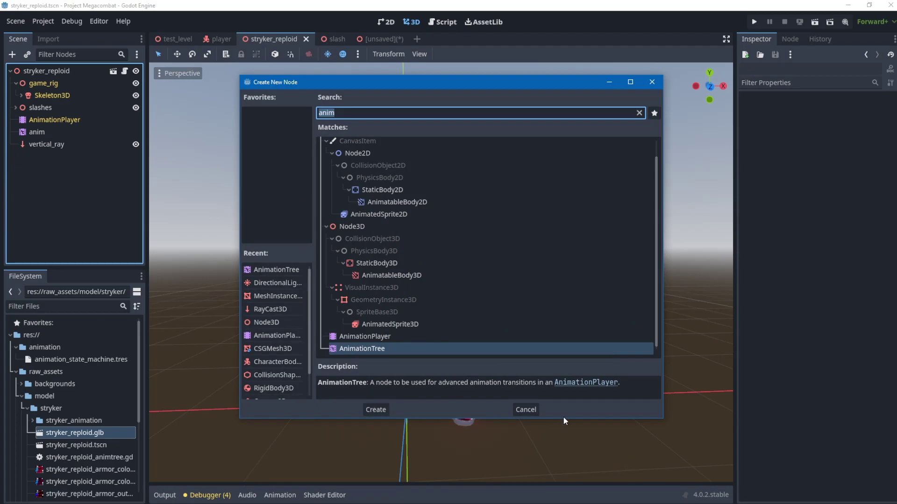
pyautogui.click(530, 411)
# Examine which root node types are offered for the Tree Root of the anim AnimationTree.
pyautogui.click(69, 134)
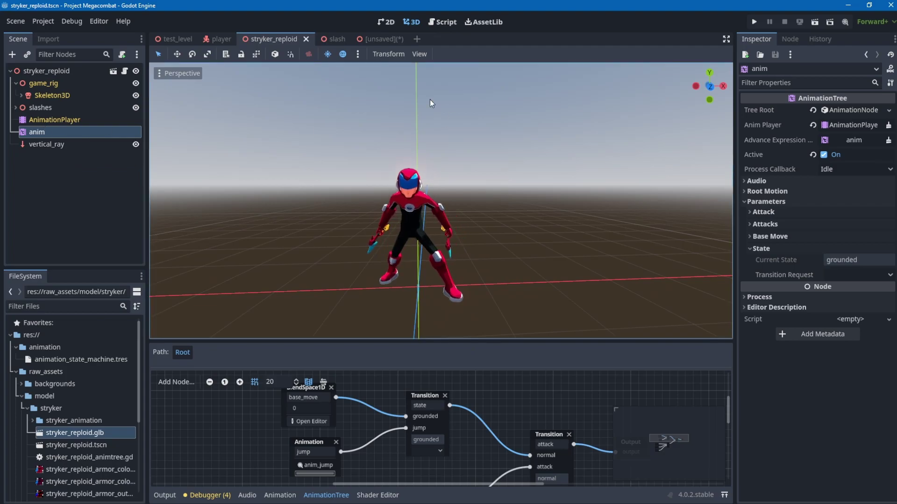
pyautogui.click(876, 112)
pyautogui.click(877, 111)
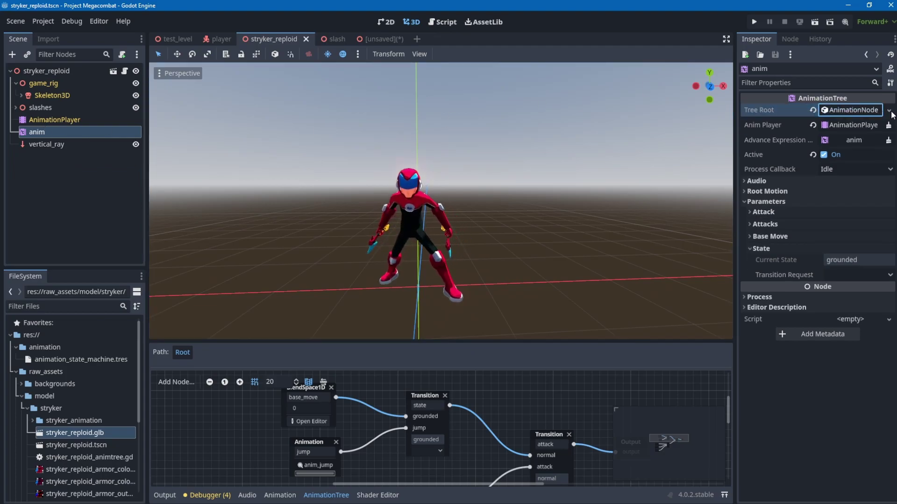
pyautogui.click(888, 111)
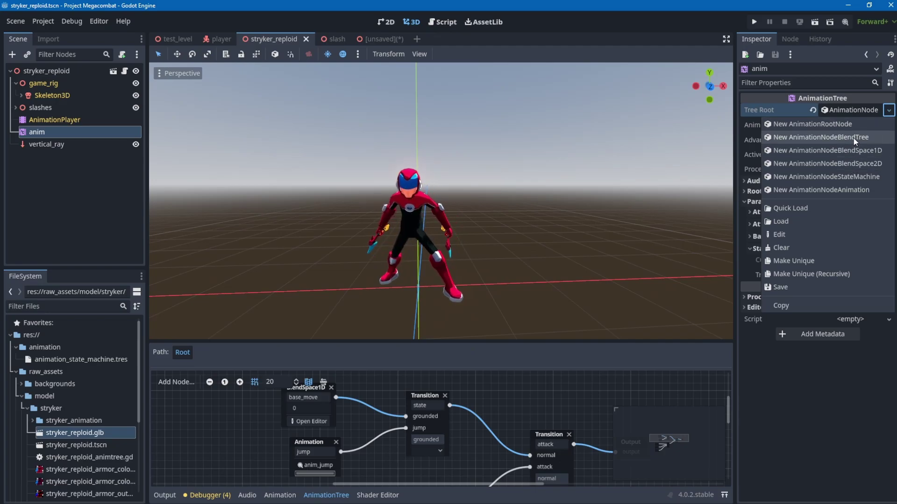
pyautogui.click(650, 42)
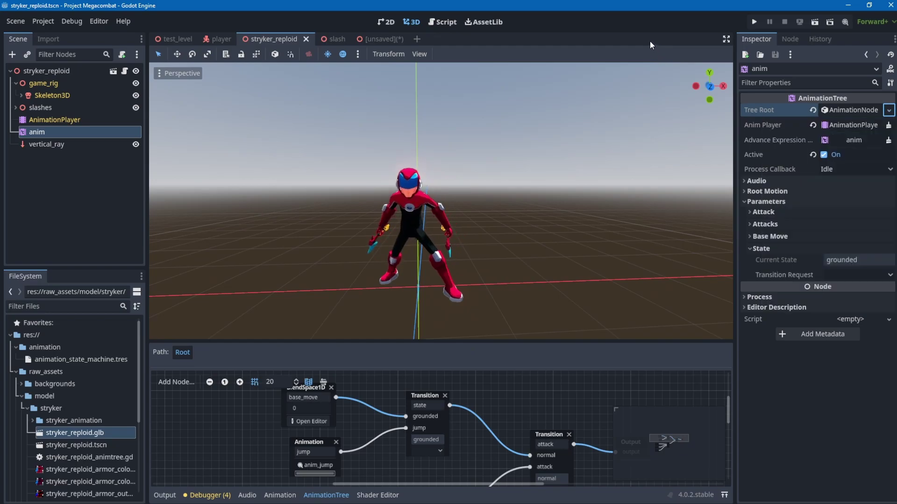
# Examine the AnimationTree's state machine graph in the unsaved scene, enlarging the graph area.
pyautogui.click(384, 42)
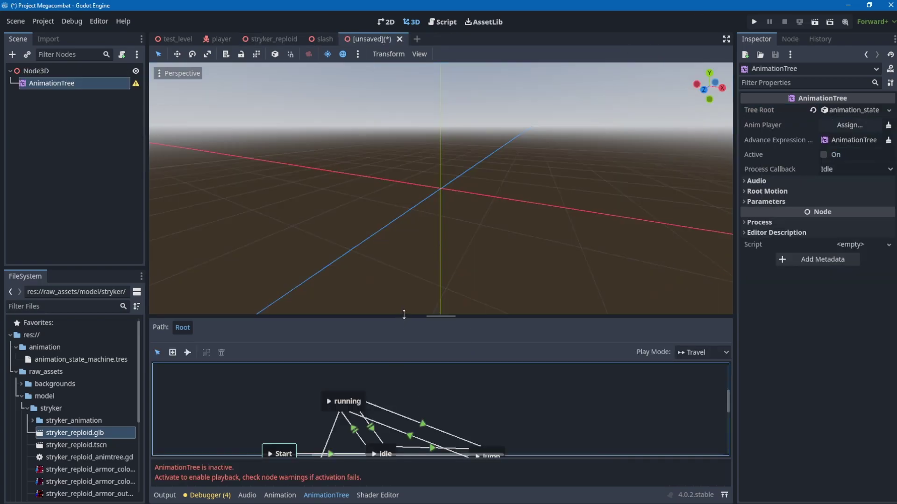
pyautogui.moveTo(403, 317); pyautogui.dragTo(425, 189)
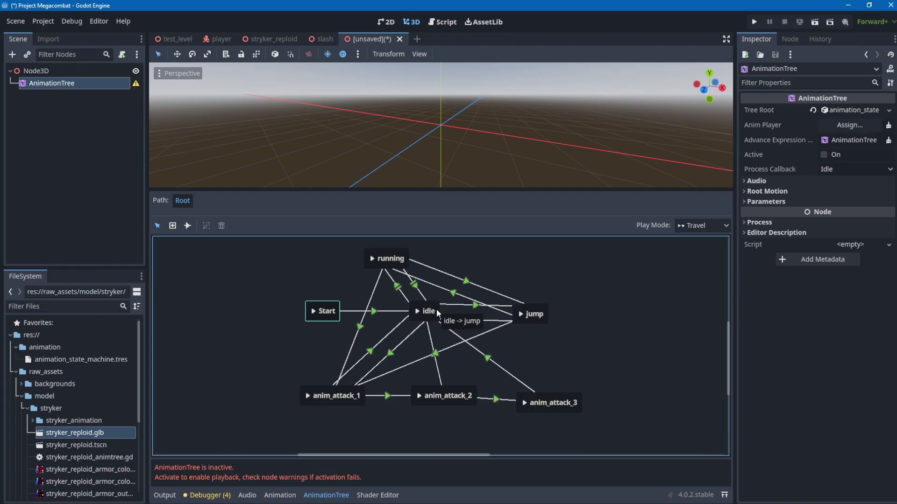
# Return to the stryker_reploid scene and inspect the state, attacks and attack Transition nodes in anim's blend tree.
pyautogui.click(270, 40)
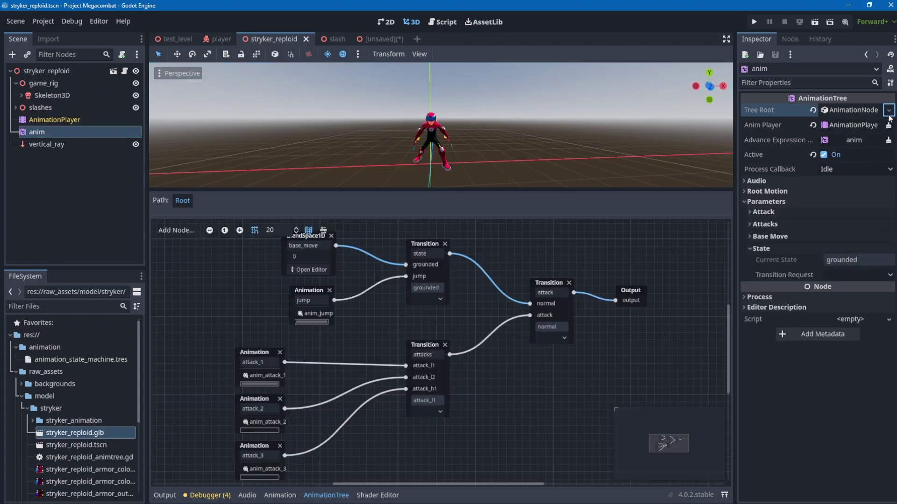
pyautogui.click(889, 110)
pyautogui.click(560, 264)
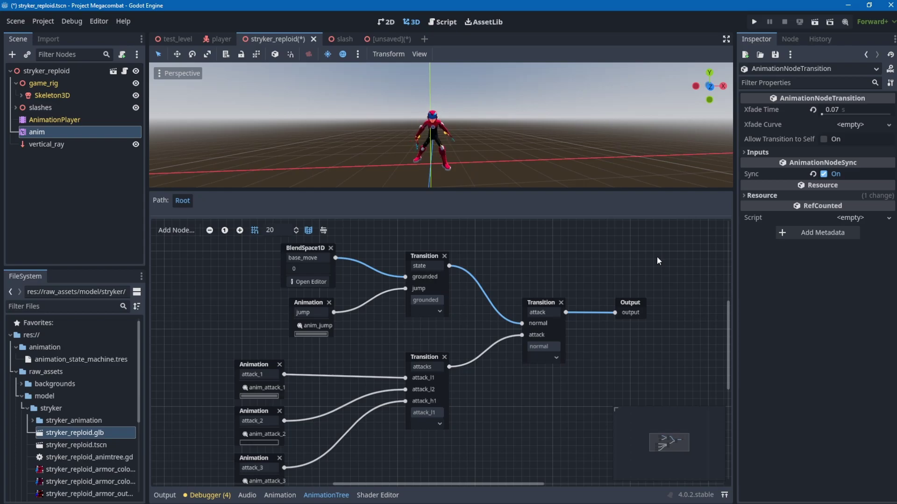
pyautogui.moveTo(609, 262); pyautogui.dragTo(627, 260, button='middle')
pyautogui.click(566, 301)
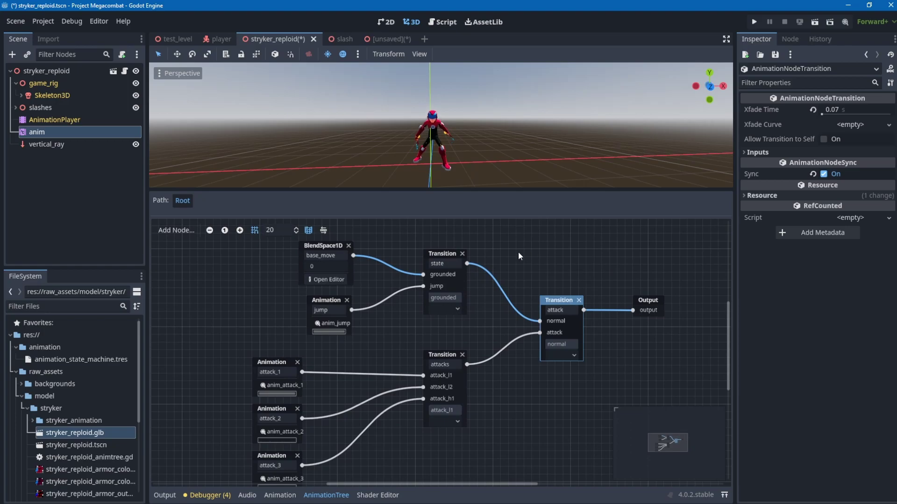
pyautogui.click(435, 254)
pyautogui.click(443, 356)
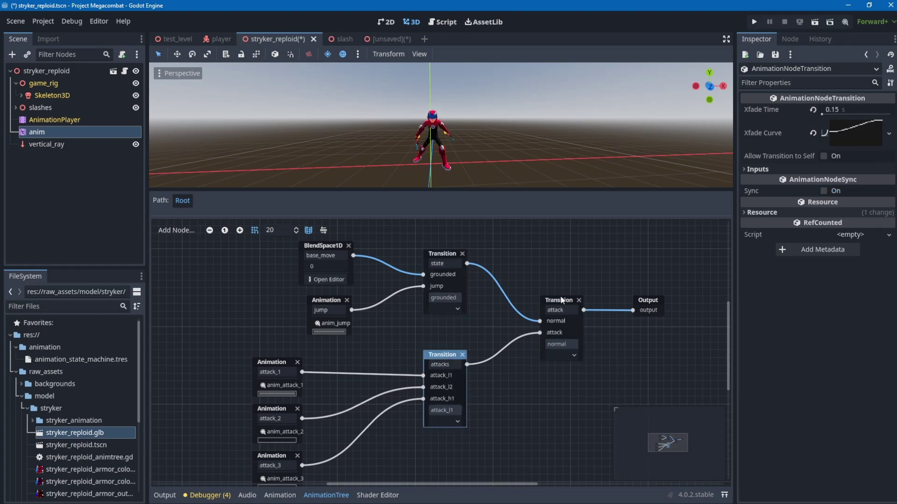
pyautogui.click(559, 301)
pyautogui.click(556, 244)
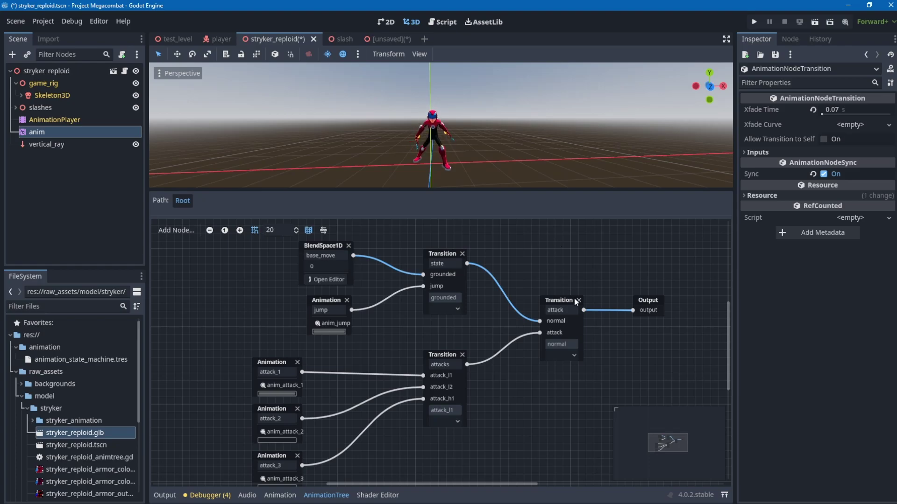
# Examine the name and selectable inputs of the attack Transition node without changing them.
pyautogui.click(558, 301)
pyautogui.doubleClick(556, 310)
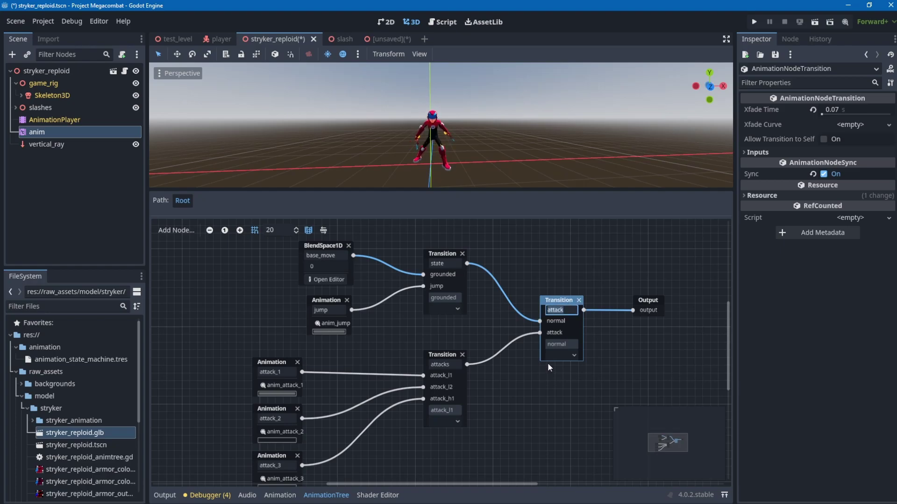
pyautogui.click(561, 354)
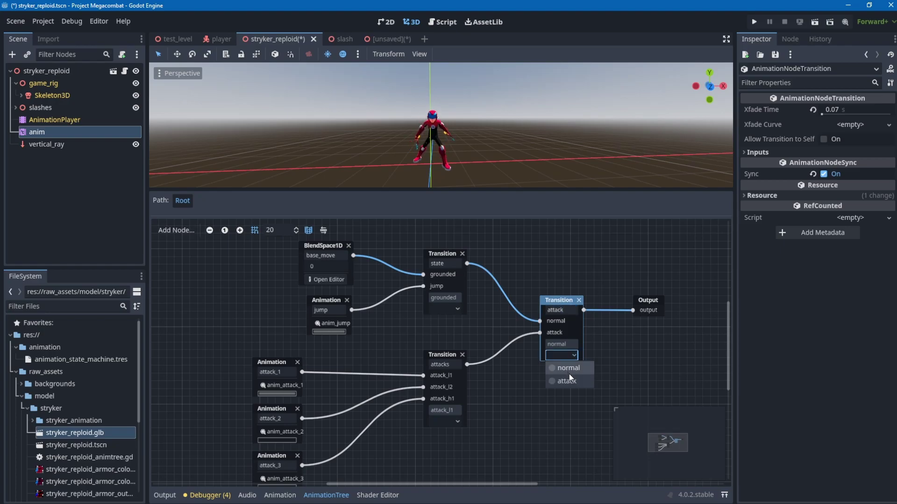
pyautogui.click(626, 352)
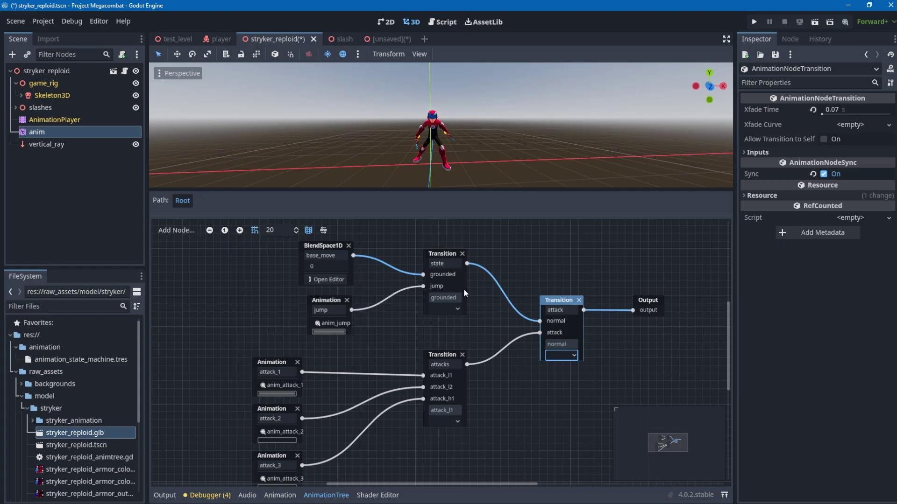
# Examine the name and the selectable inputs of the state Transition node without changing them.
pyautogui.click(450, 310)
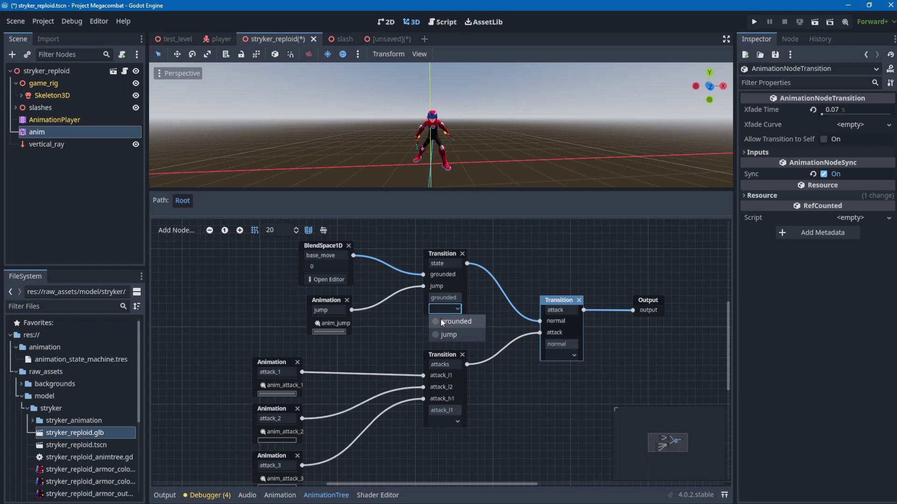
pyautogui.click(446, 264)
pyautogui.click(451, 263)
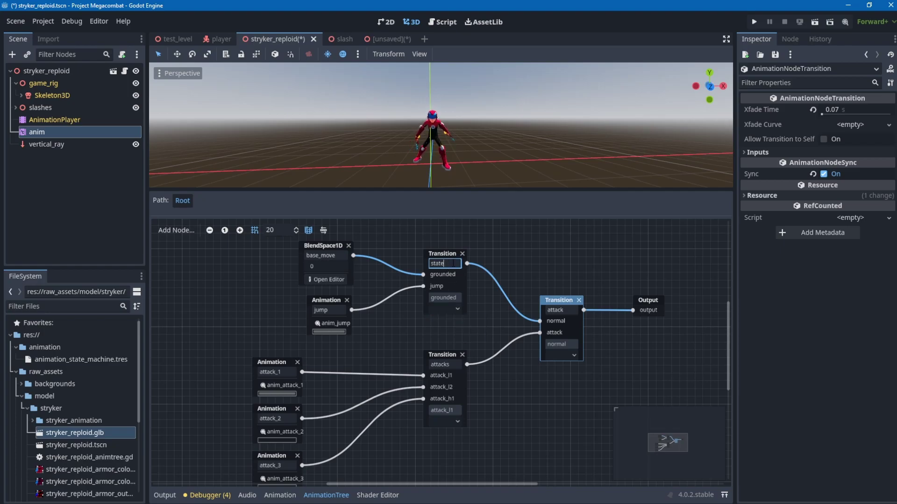
pyautogui.click(456, 310)
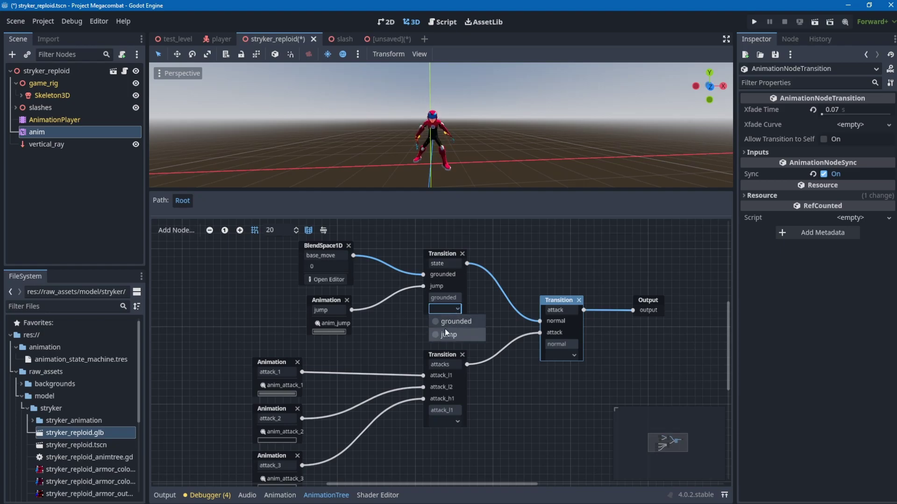
pyautogui.click(353, 247)
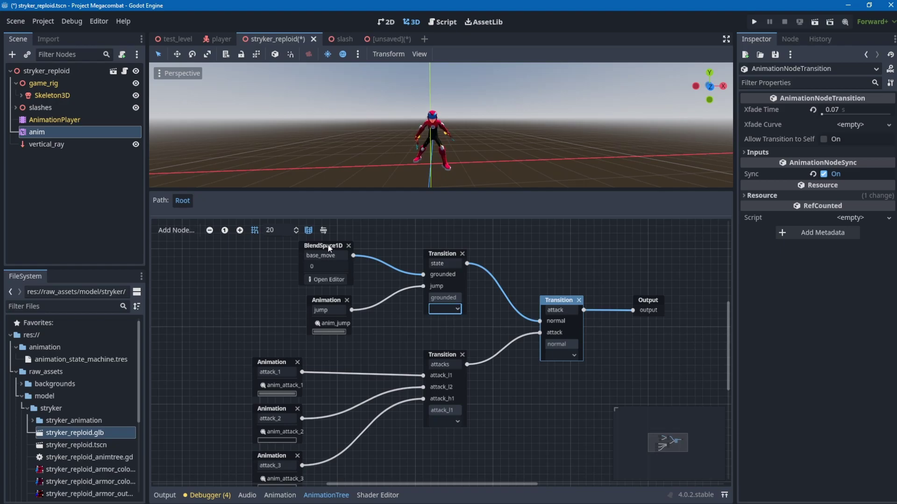
# Inspect the base_move BlendSpace1D node and the jump Animation node that feed the state Transition node.
pyautogui.click(330, 248)
pyautogui.doubleClick(337, 256)
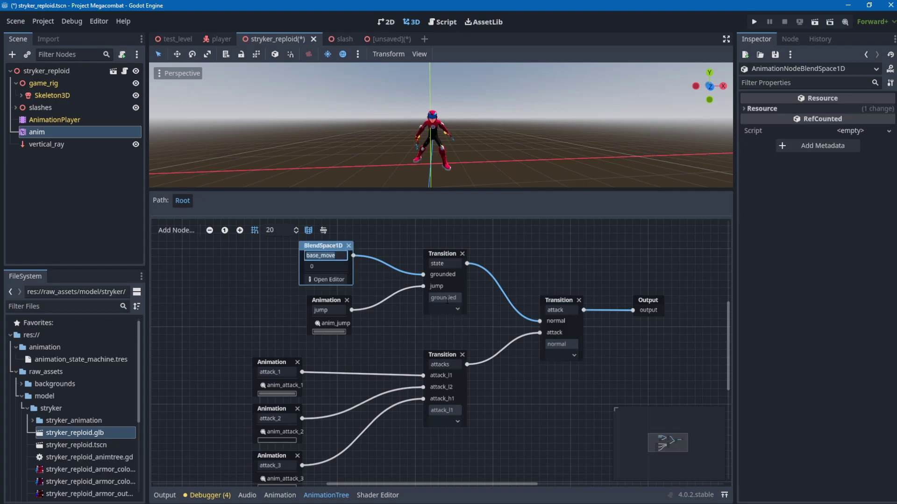
pyautogui.click(323, 304)
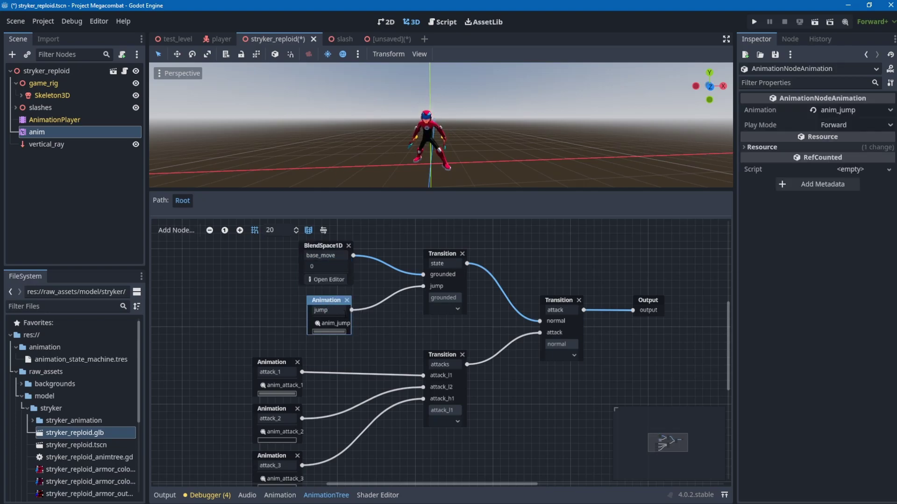
# Preview the state Transition node by switching between jump and grounded twice, ending on grounded.
pyautogui.click(445, 310)
pyautogui.click(463, 334)
pyautogui.click(448, 309)
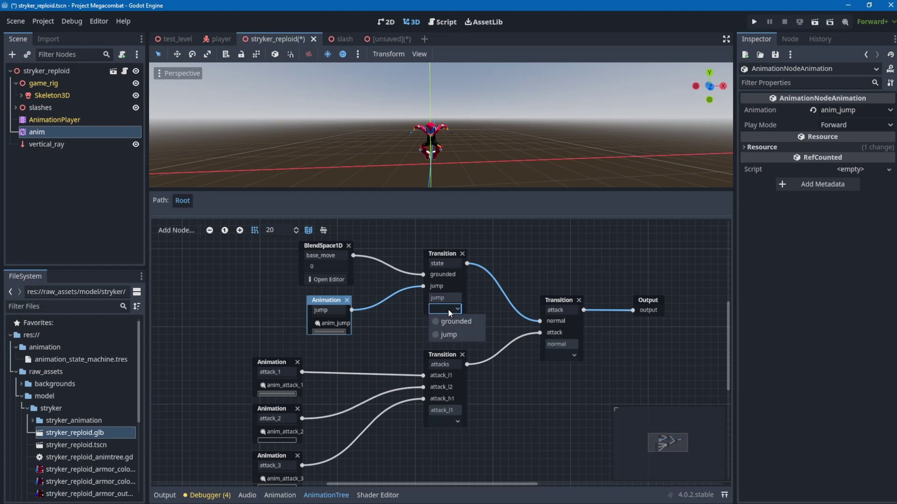
pyautogui.click(449, 321)
pyautogui.click(446, 310)
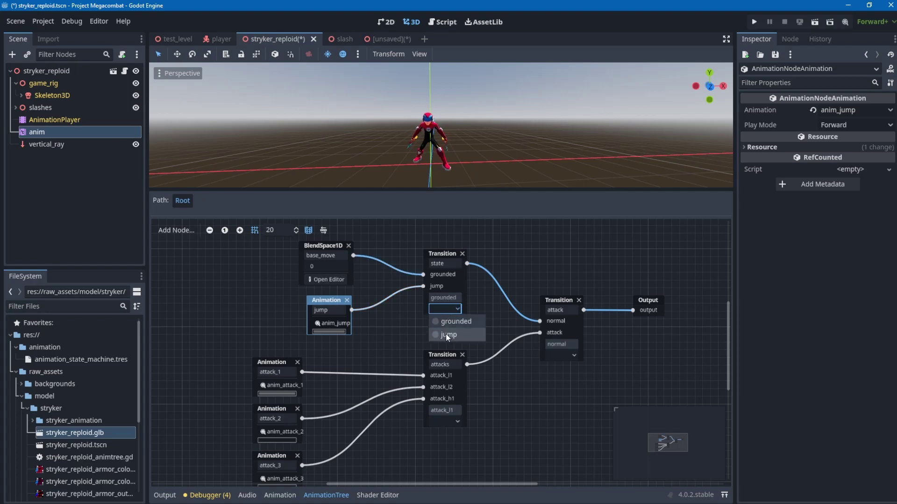
pyautogui.click(479, 333)
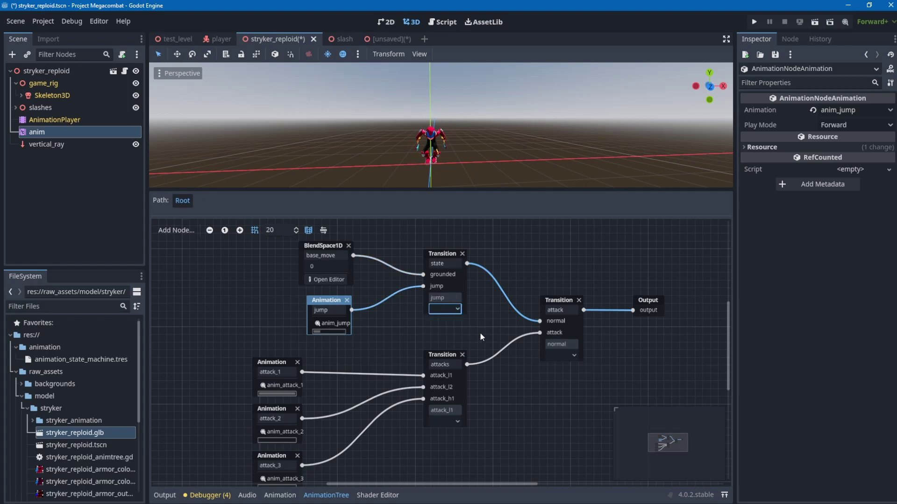
pyautogui.click(457, 309)
pyautogui.click(444, 326)
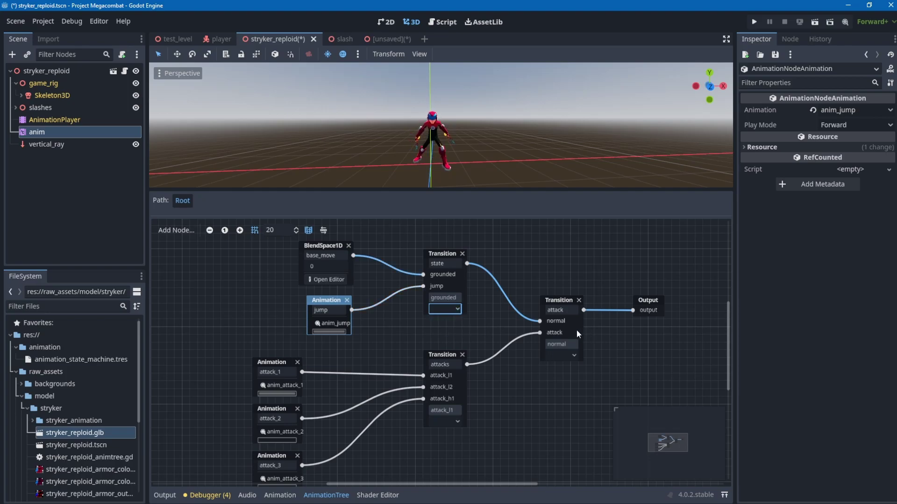
# Move the base_move BlendSpace1D node slightly farther from the state node and scrub its blend value to preview the movement.
pyautogui.moveTo(311, 249); pyautogui.dragTo(293, 248)
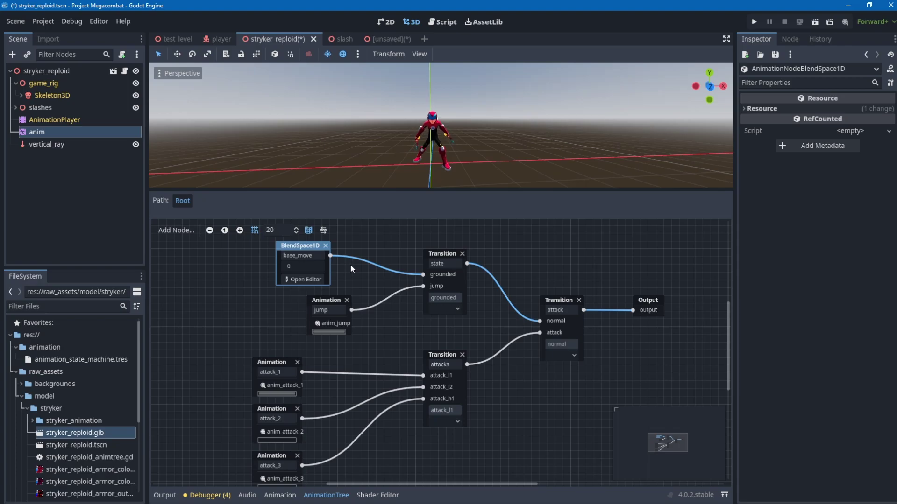
pyautogui.moveTo(290, 267); pyautogui.dragTo(323, 267)
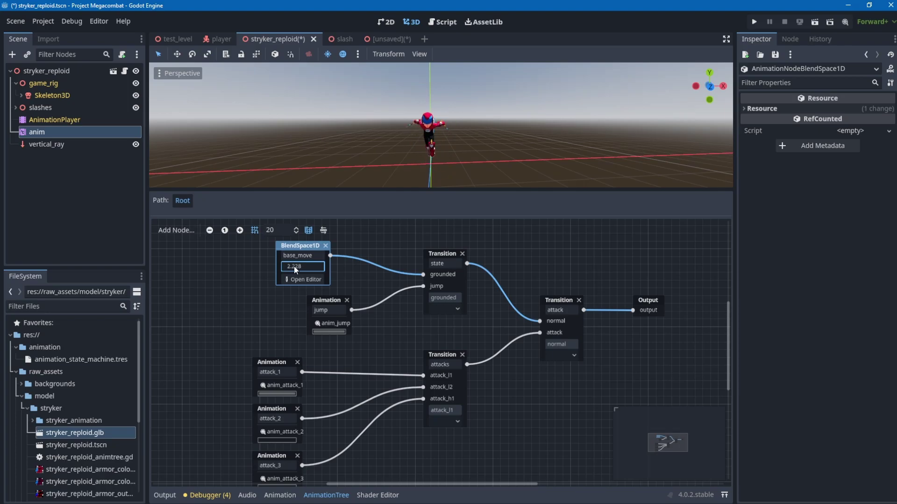
# Preview base_move's blend space by moving its blend position back and forth between 0 and 1, and return to the root blend tree.
pyautogui.click(306, 279)
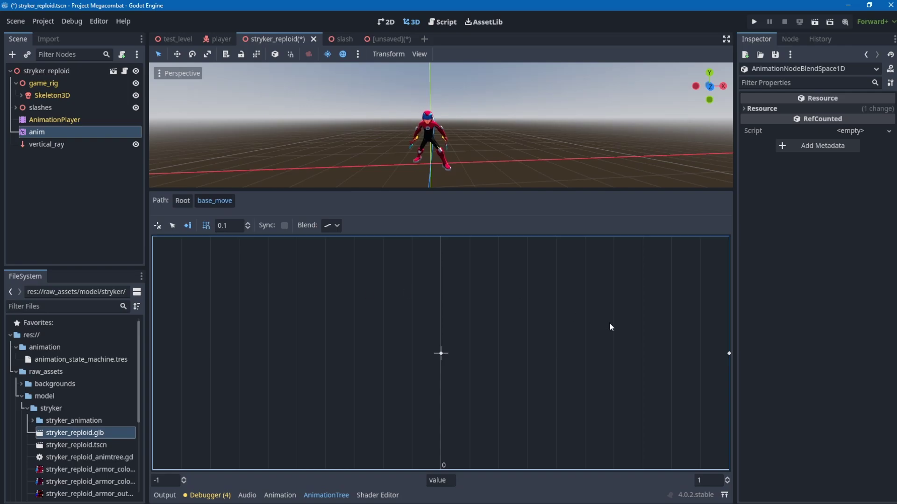
pyautogui.click(708, 480)
pyautogui.click(530, 265)
pyautogui.click(157, 226)
pyautogui.moveTo(442, 354); pyautogui.dragTo(745, 368)
pyautogui.moveTo(678, 362); pyautogui.dragTo(444, 366)
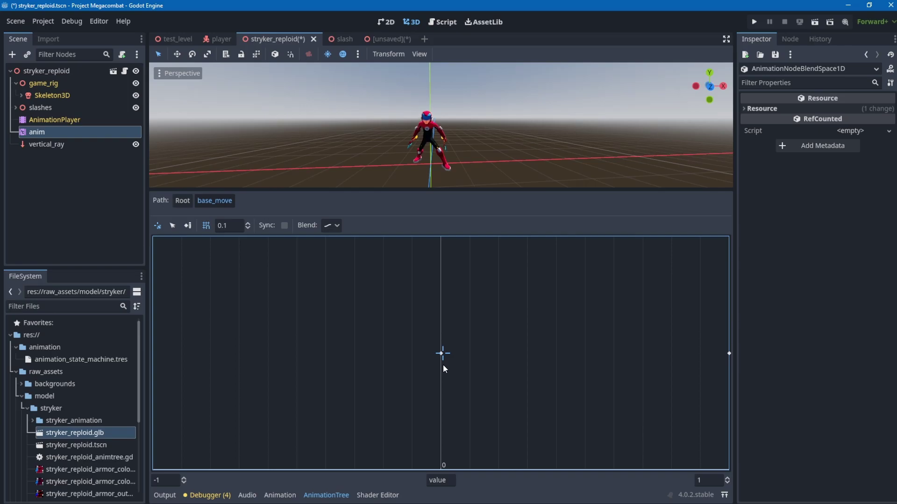
pyautogui.moveTo(728, 363); pyautogui.dragTo(663, 357)
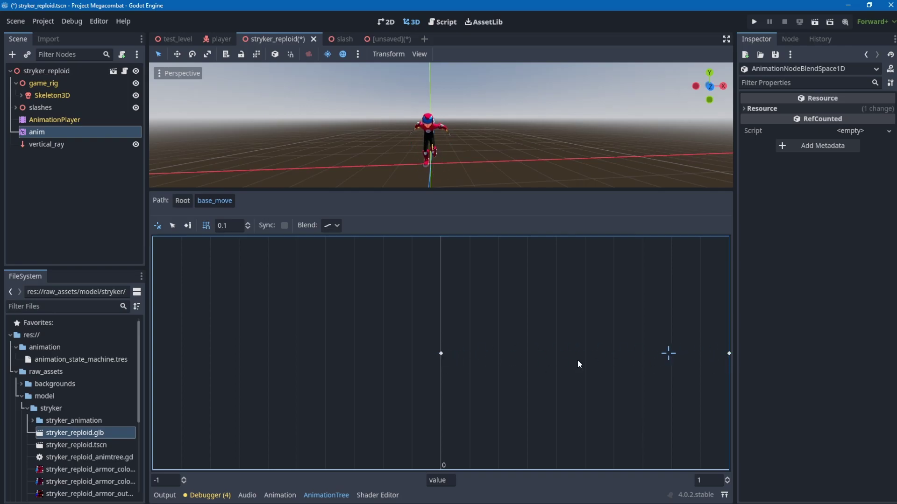
pyautogui.click(438, 367)
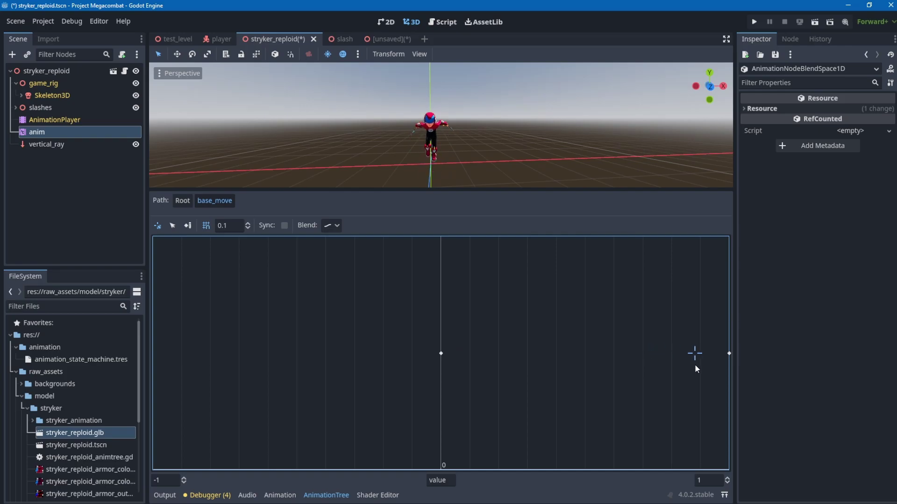
pyautogui.moveTo(695, 369)
pyautogui.mouseDown()
pyautogui.moveTo(447, 372)
pyautogui.moveTo(710, 372)
pyautogui.mouseUp()
pyautogui.moveTo(425, 371); pyautogui.dragTo(544, 370)
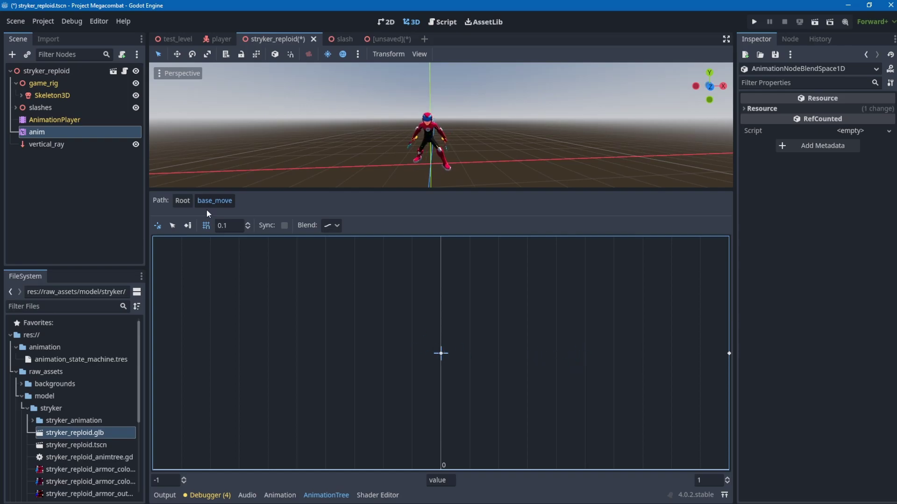
pyautogui.click(189, 200)
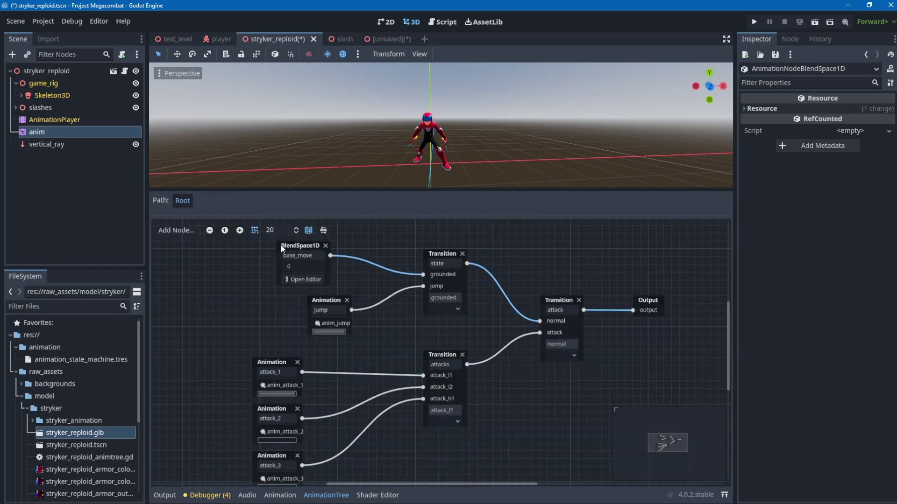
# Add a new BlendSpace1D node in the empty area beside base_move and open its blend space for editing.
pyautogui.moveTo(335, 271); pyautogui.dragTo(363, 284, button='middle')
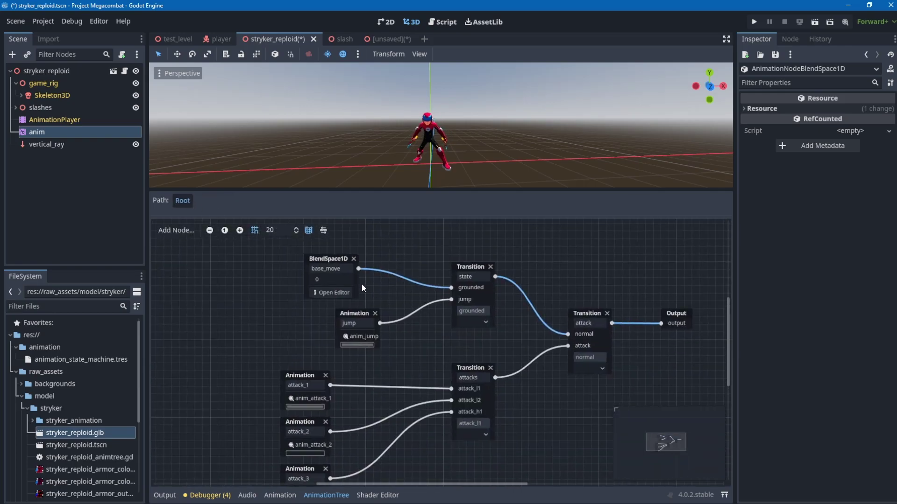
pyautogui.rightClick(217, 298)
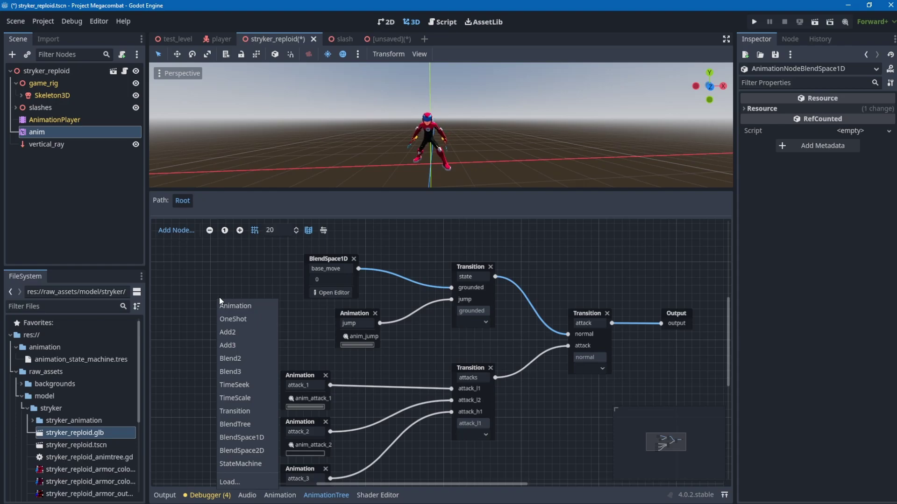
pyautogui.click(254, 444)
pyautogui.click(250, 309)
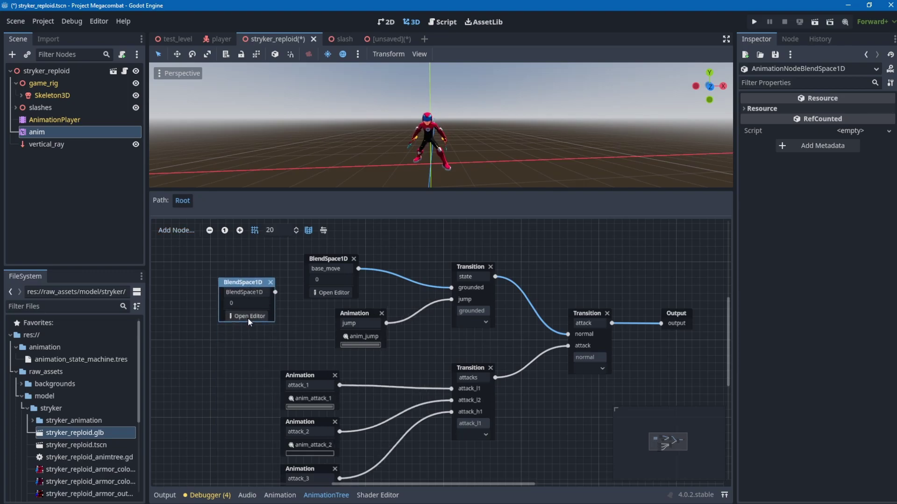
pyautogui.click(248, 317)
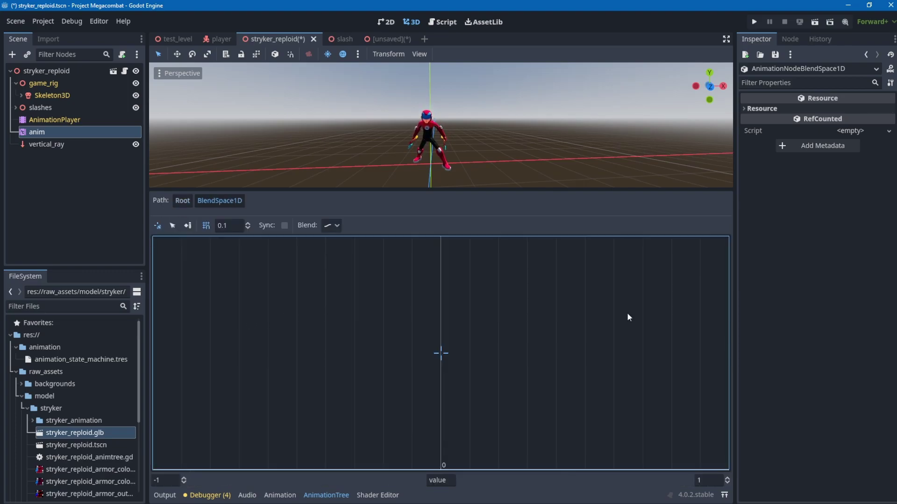
# Add animation points at 0 and 1 on the new BlendSpace1D's axis.
pyautogui.click(188, 226)
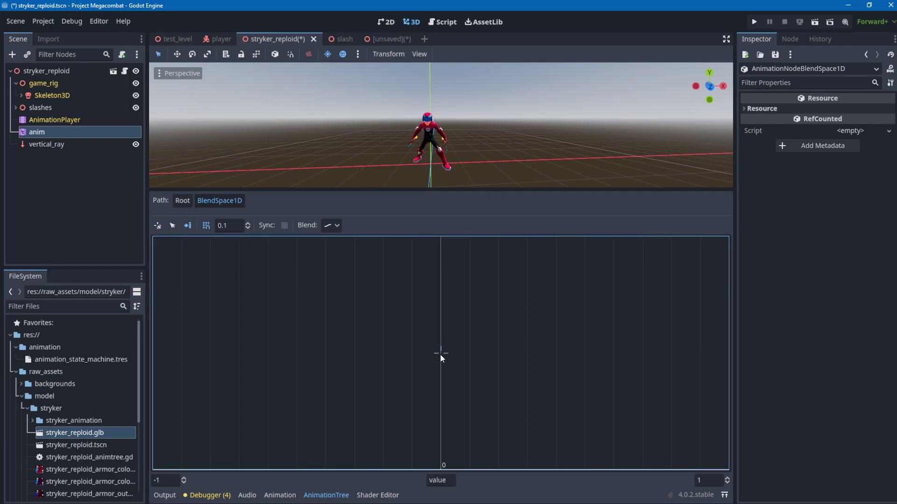
pyautogui.click(440, 354)
pyautogui.moveTo(448, 361)
pyautogui.click(719, 358)
pyautogui.click(725, 358)
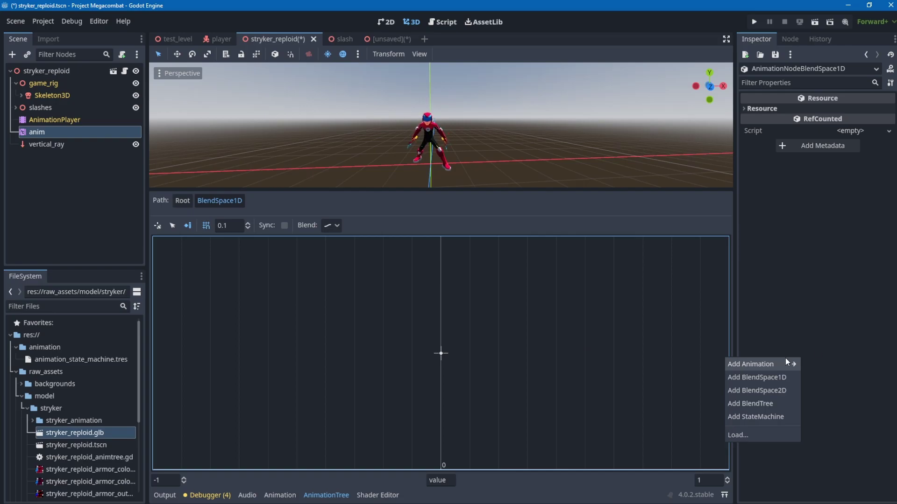
pyautogui.moveTo(786, 358)
pyautogui.click(837, 463)
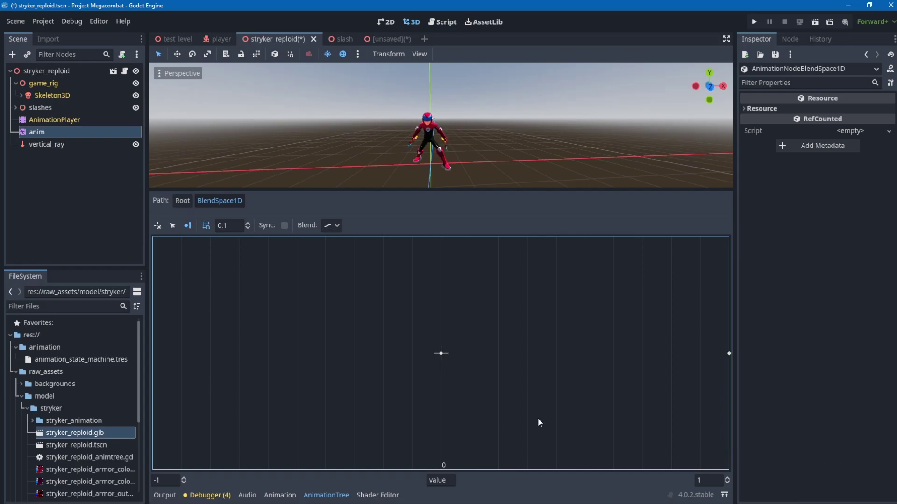
# Return to the root blend tree and delete the newly added BlendSpace1D node.
pyautogui.click(182, 200)
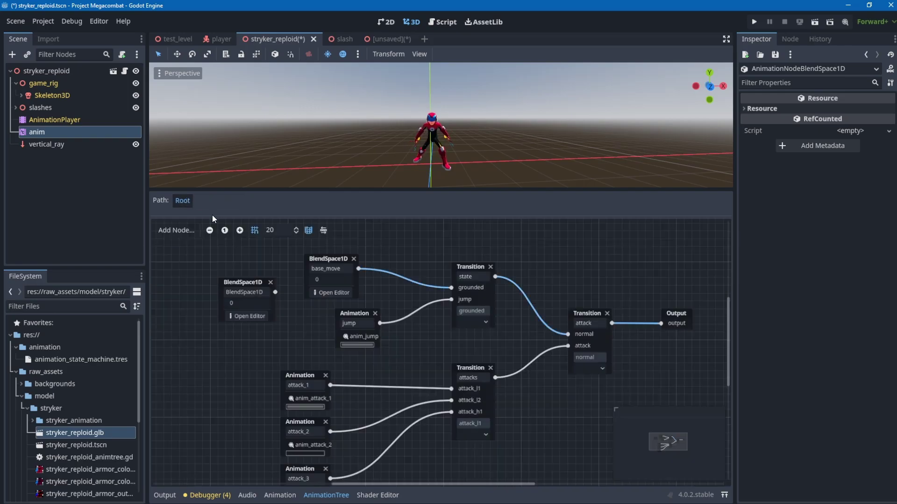
pyautogui.click(252, 283)
pyautogui.press('Delete')
# Inspect the attacks Transition node, detaching and reconnecting the attack_1 animation at its attack_l1 input.
pyautogui.moveTo(483, 335); pyautogui.dragTo(451, 332, button='middle')
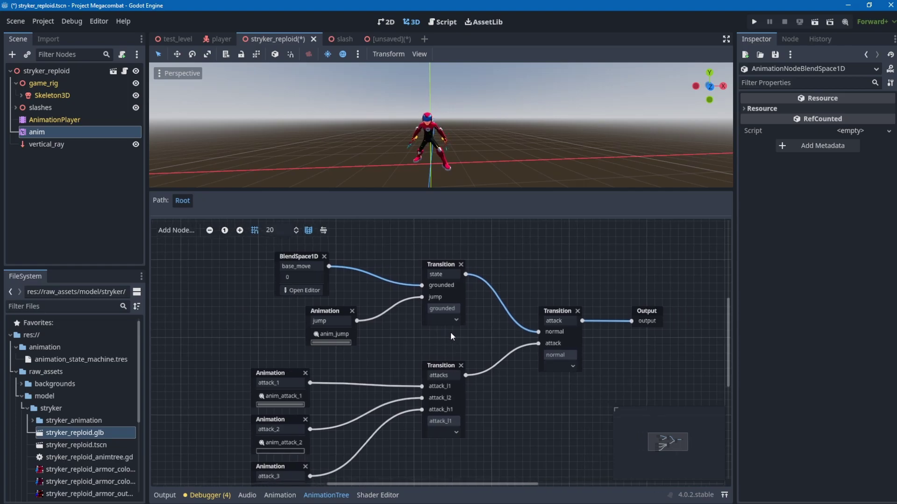
pyautogui.scroll(-3, 545, 256)
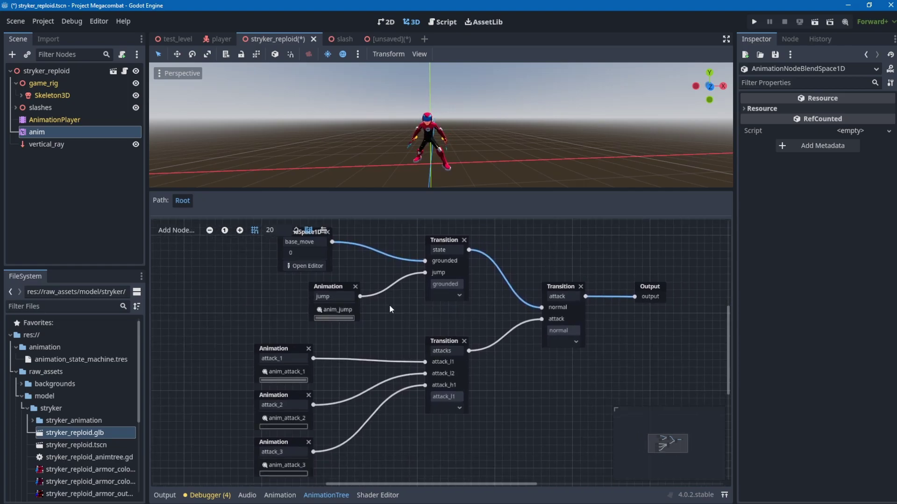
pyautogui.moveTo(461, 318); pyautogui.dragTo(436, 296, button='middle')
pyautogui.click(427, 312)
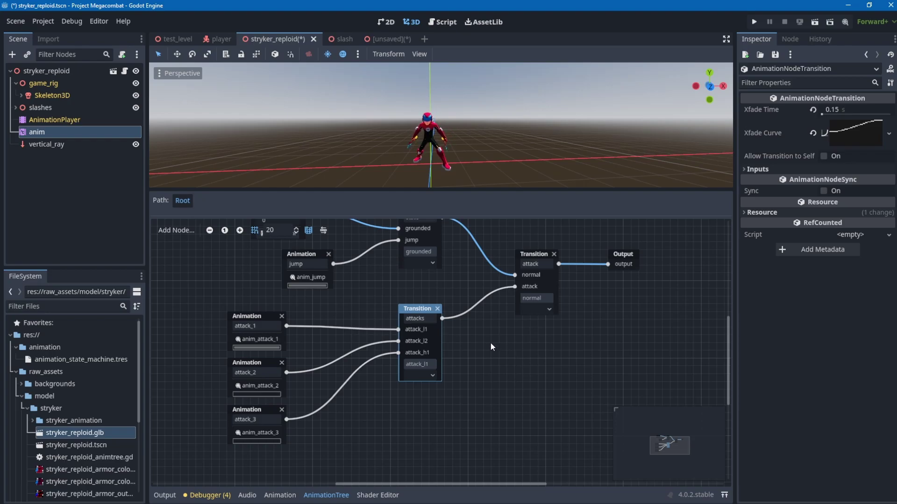
pyautogui.moveTo(398, 329)
pyautogui.mouseDown()
pyautogui.moveTo(526, 299)
pyautogui.moveTo(415, 313)
pyautogui.moveTo(398, 329)
pyautogui.mouseUp()
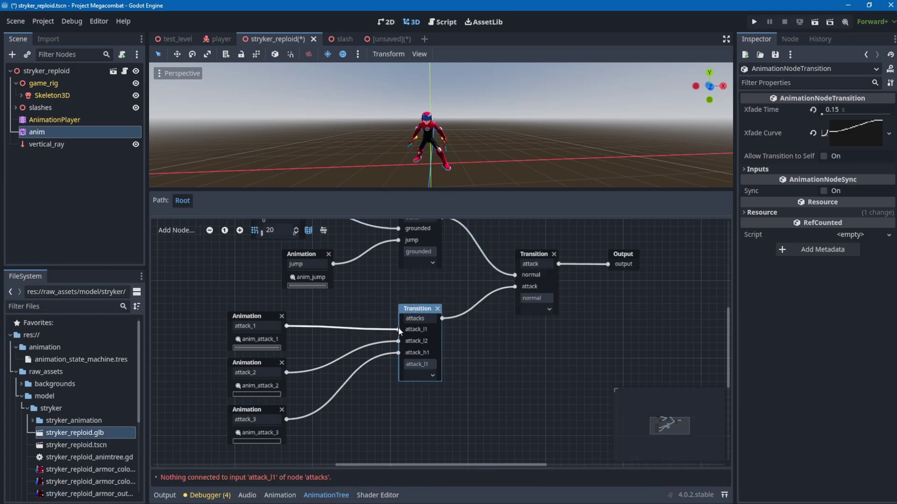
pyautogui.click(624, 376)
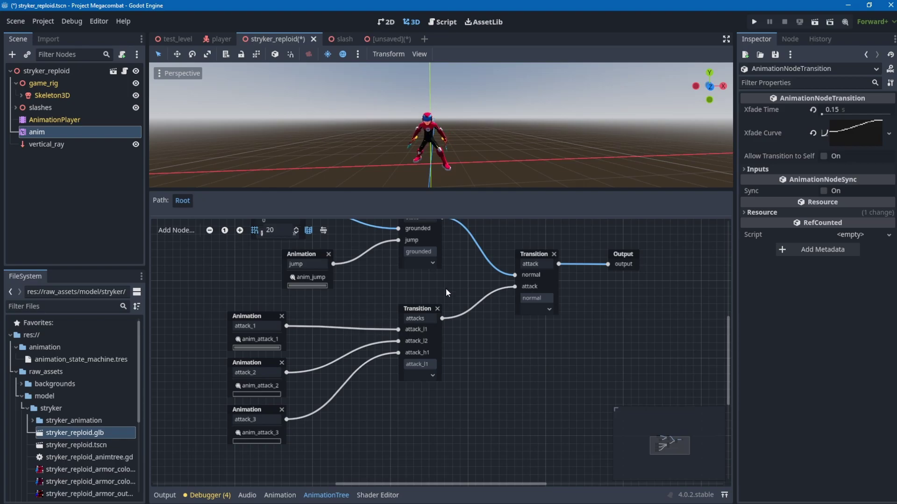
# Reposition the attacks Transition node slightly lower in the graph and check its selectable inputs.
pyautogui.moveTo(411, 316); pyautogui.dragTo(410, 310)
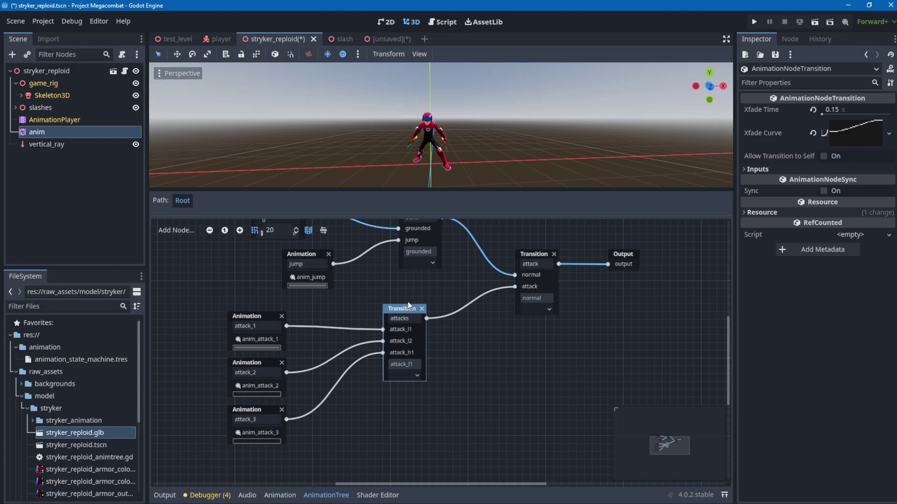
pyautogui.moveTo(410, 307); pyautogui.dragTo(426, 315)
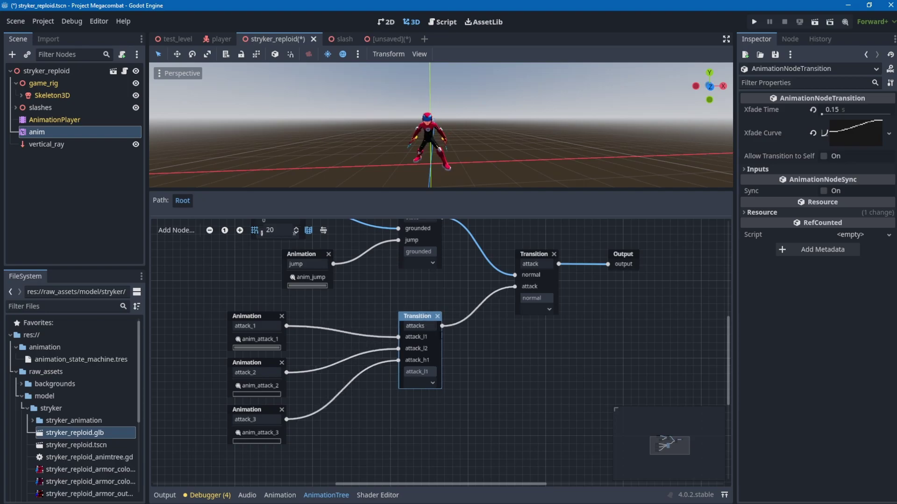
pyautogui.click(422, 386)
pyautogui.click(502, 377)
# Switch the attack Transition node to its attack input and the attacks Transition node to attack_l2.
pyautogui.click(530, 309)
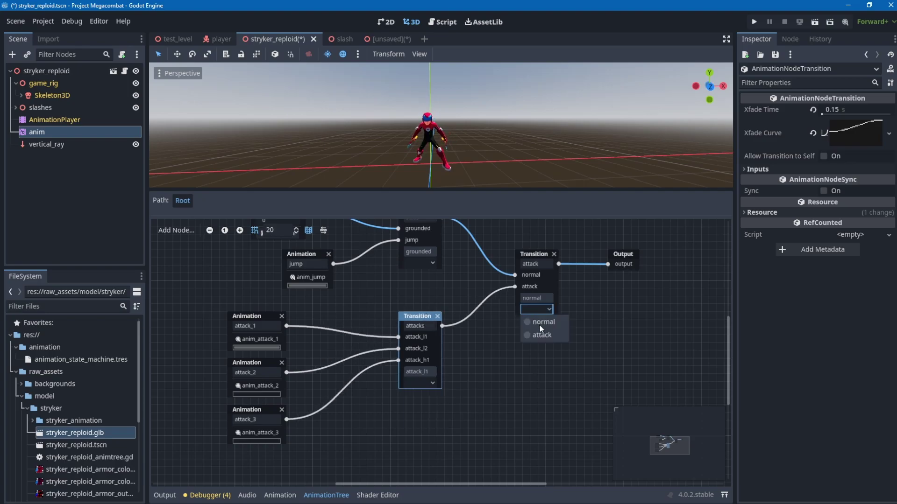
pyautogui.click(536, 339)
pyautogui.click(424, 384)
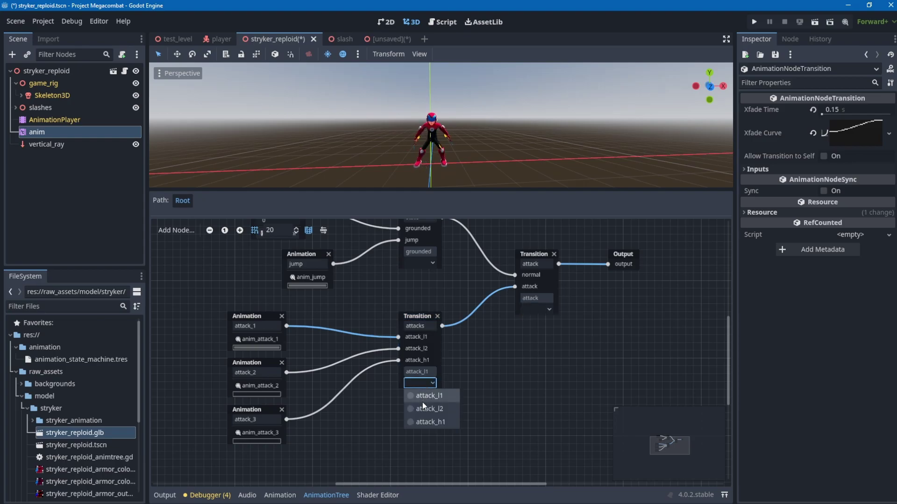
pyautogui.click(423, 410)
# Cycle the attacks Transition node through attack_h1 and attack_l1, finishing on attack_l2.
pyautogui.click(427, 384)
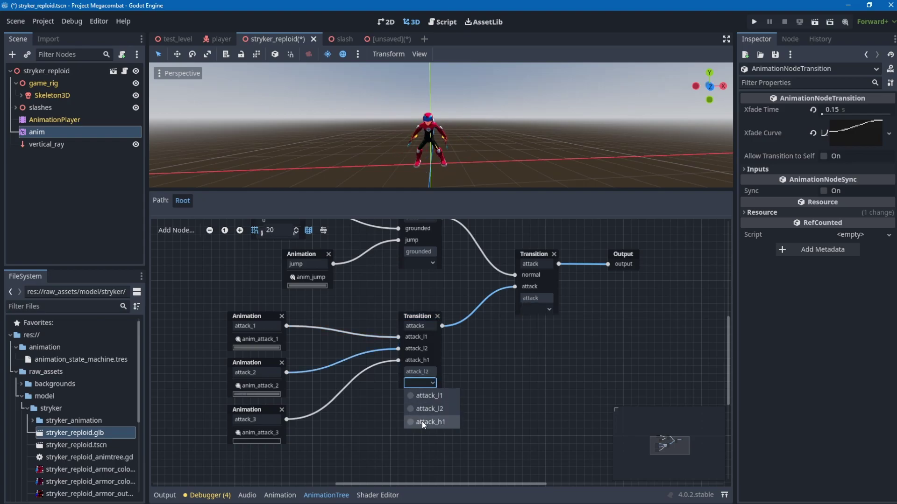
pyautogui.click(422, 422)
pyautogui.click(427, 384)
pyautogui.click(422, 398)
pyautogui.click(415, 388)
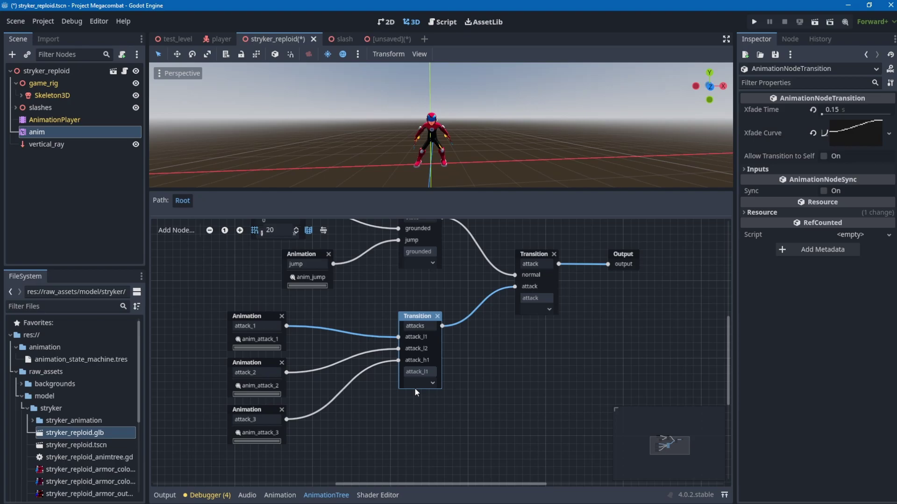
pyautogui.click(420, 384)
pyautogui.click(420, 408)
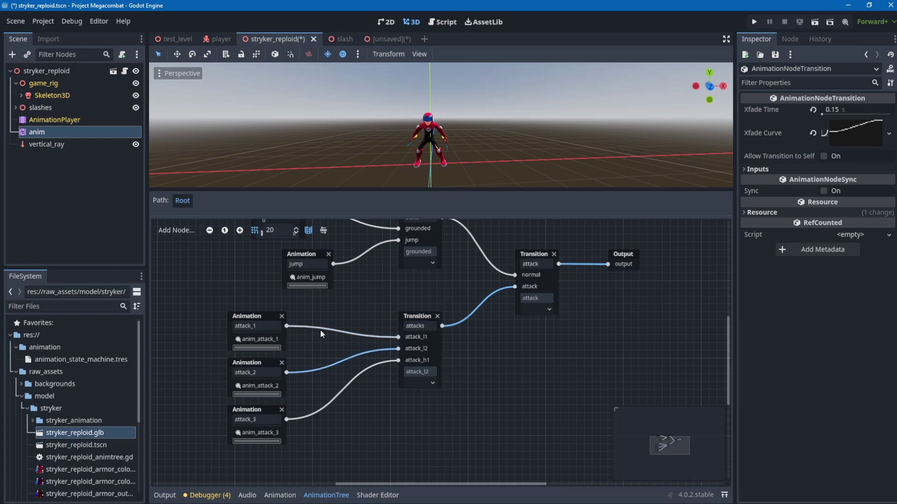
# Inspect the attack Transition node and add a new Transition node below the Output node.
pyautogui.moveTo(326, 326); pyautogui.dragTo(331, 343, button='middle')
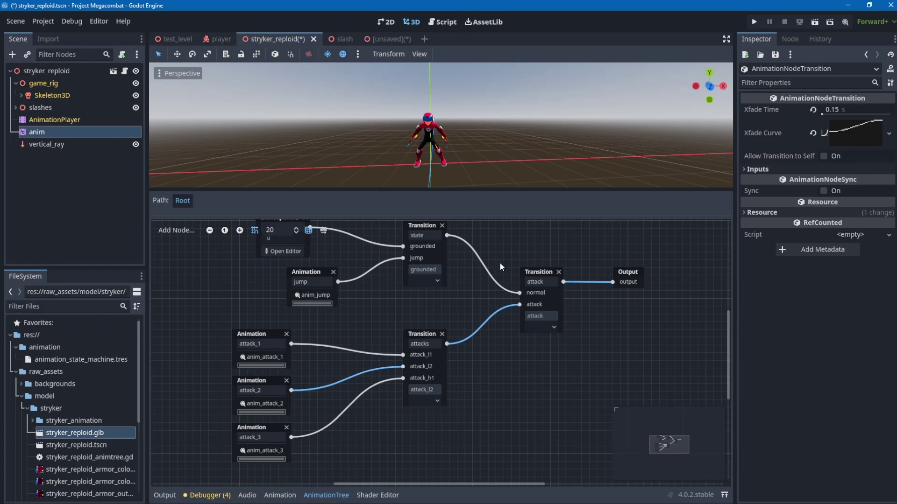
pyautogui.click(536, 278)
pyautogui.moveTo(509, 321); pyautogui.dragTo(444, 326, button='middle')
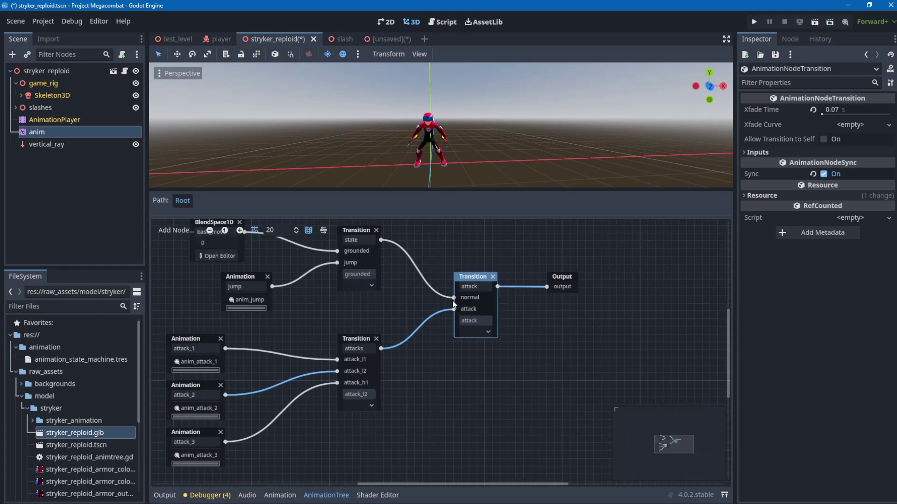
pyautogui.rightClick(537, 307)
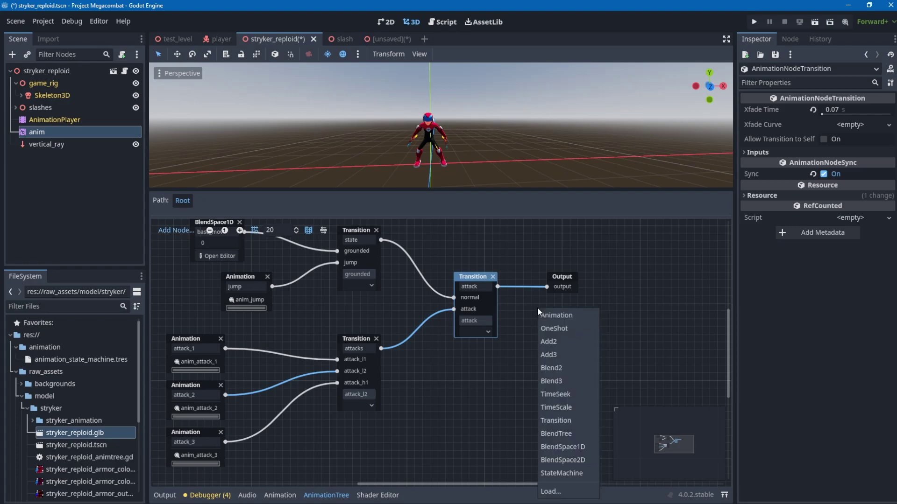
pyautogui.click(555, 421)
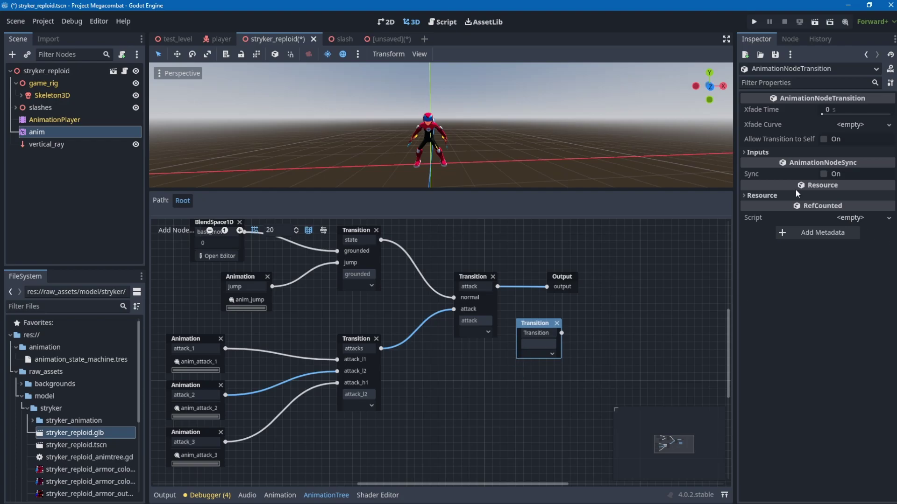
# Give the new Transition node two inputs named normal and attack.
pyautogui.click(758, 153)
pyautogui.click(805, 164)
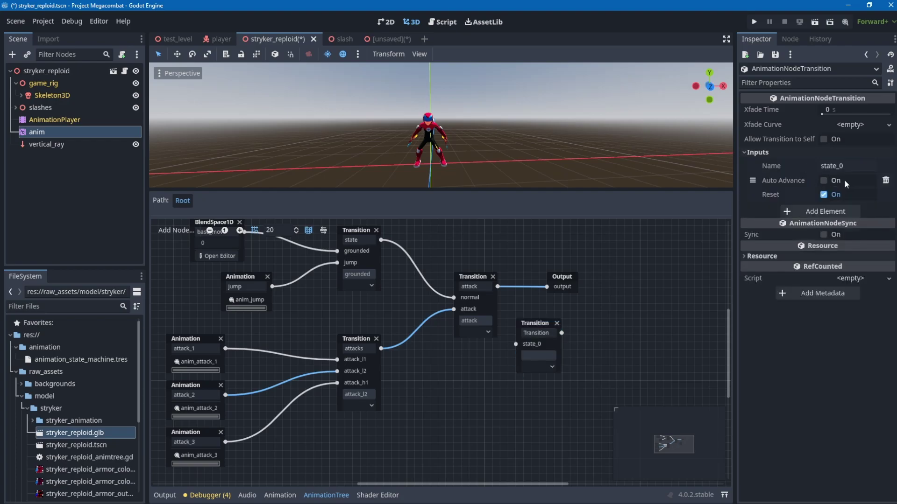
pyautogui.click(844, 167)
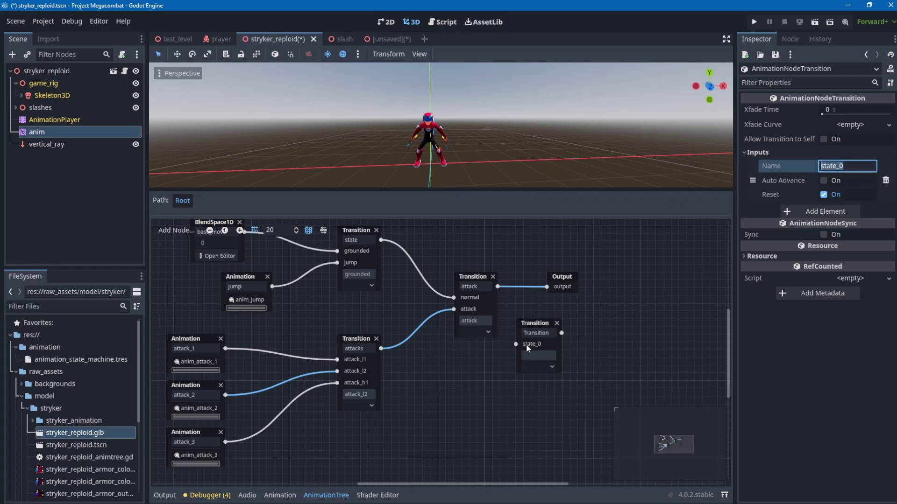
pyautogui.write('normal')
pyautogui.click(806, 212)
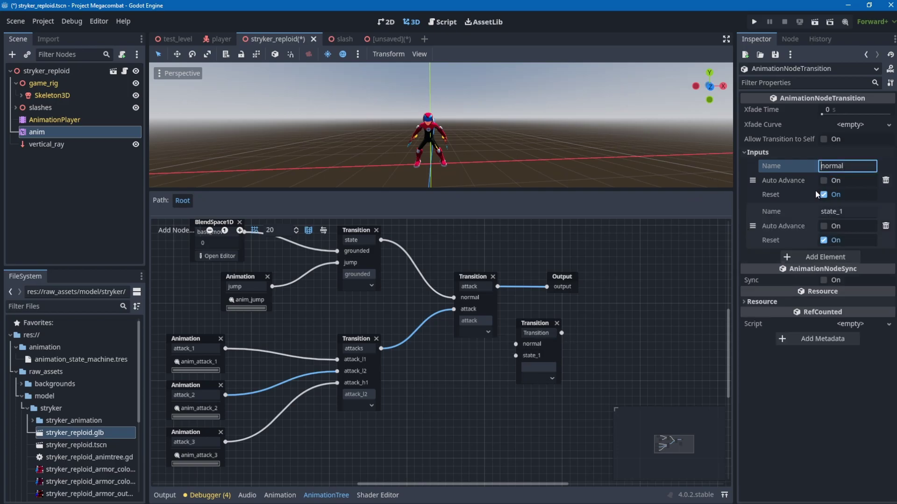
pyautogui.click(834, 212)
pyautogui.write('attack')
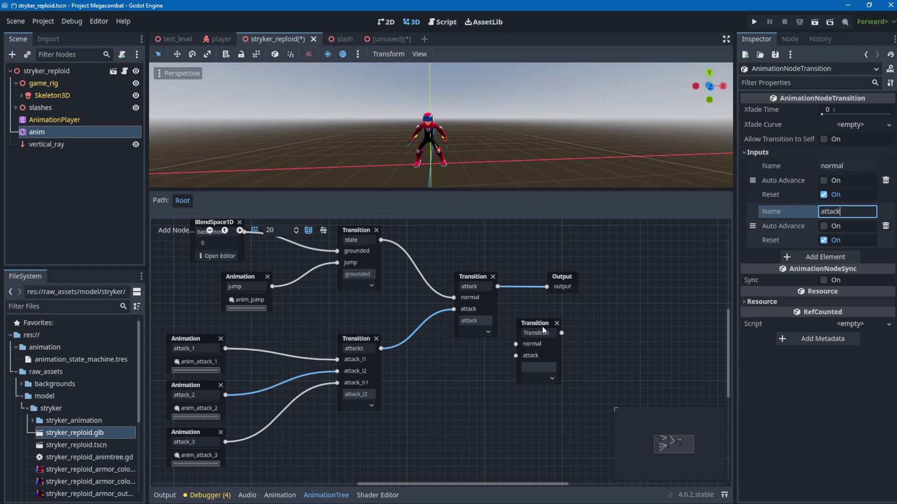
# Move the new Transition node slightly up, rename it attaking and delete it from the blend tree.
pyautogui.moveTo(542, 326)
pyautogui.mouseDown()
pyautogui.moveTo(486, 344)
pyautogui.moveTo(541, 307)
pyautogui.moveTo(517, 284)
pyautogui.moveTo(546, 311)
pyautogui.mouseUp()
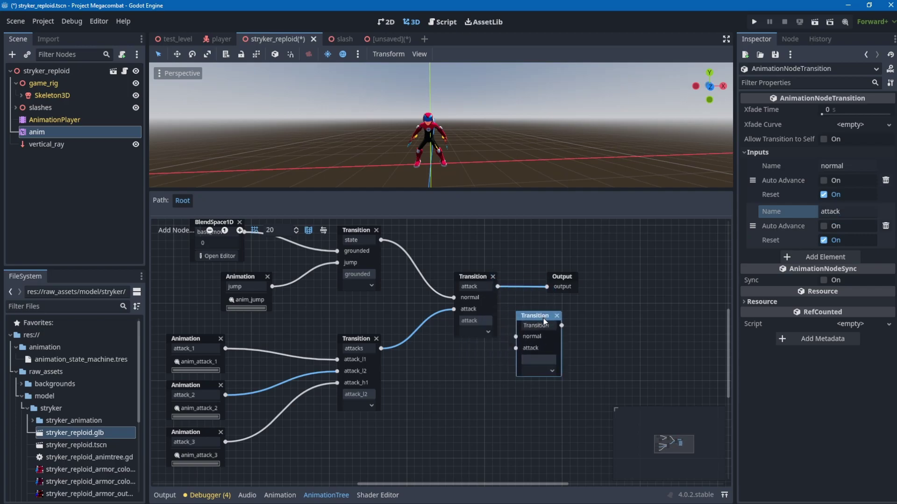
pyautogui.click(547, 325)
pyautogui.click(566, 323)
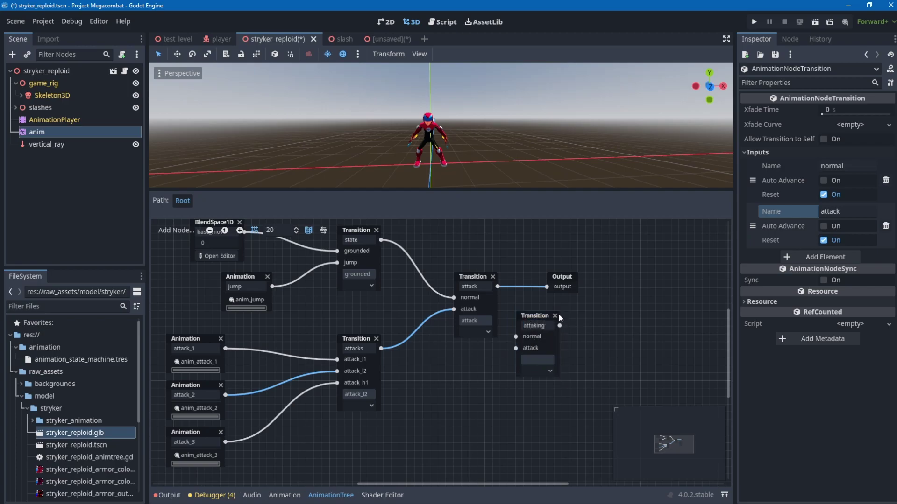
pyautogui.click(557, 316)
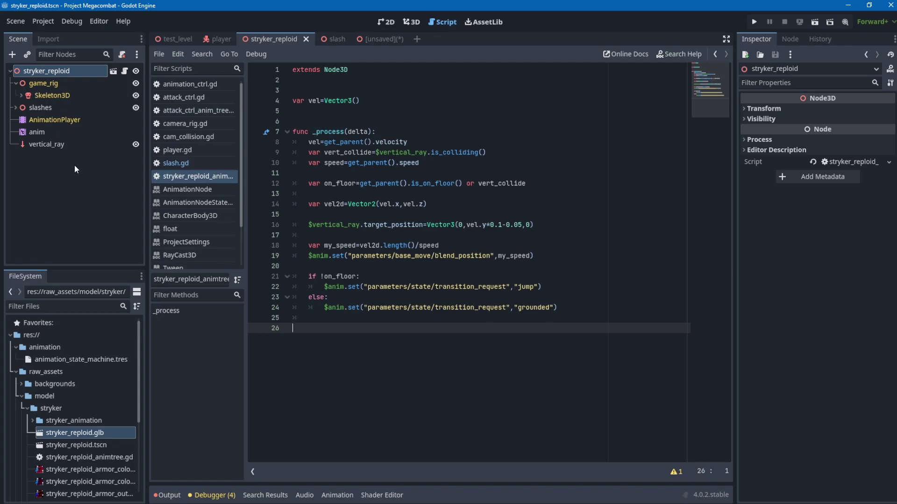
# View the anim AnimationTree with the 3D model, and return to the script attached to the stryker_reploid root node.
pyautogui.click(54, 135)
pyautogui.click(414, 22)
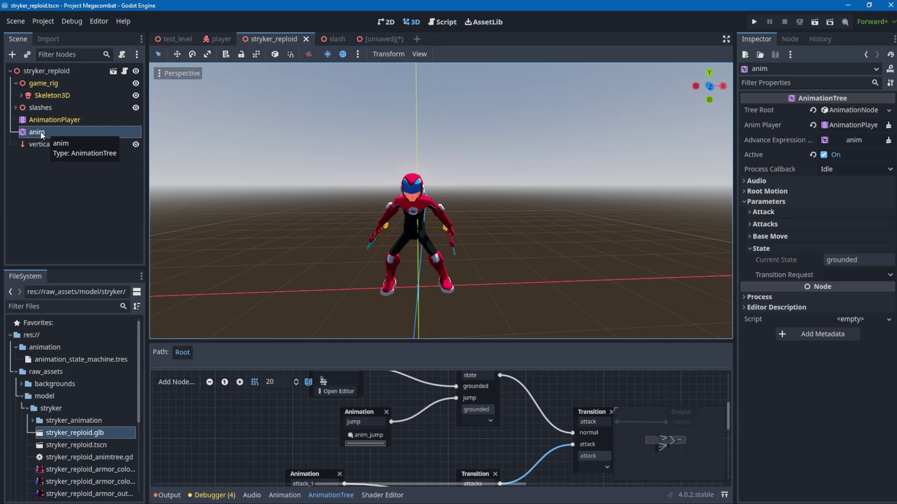
pyautogui.click(63, 72)
pyautogui.click(124, 72)
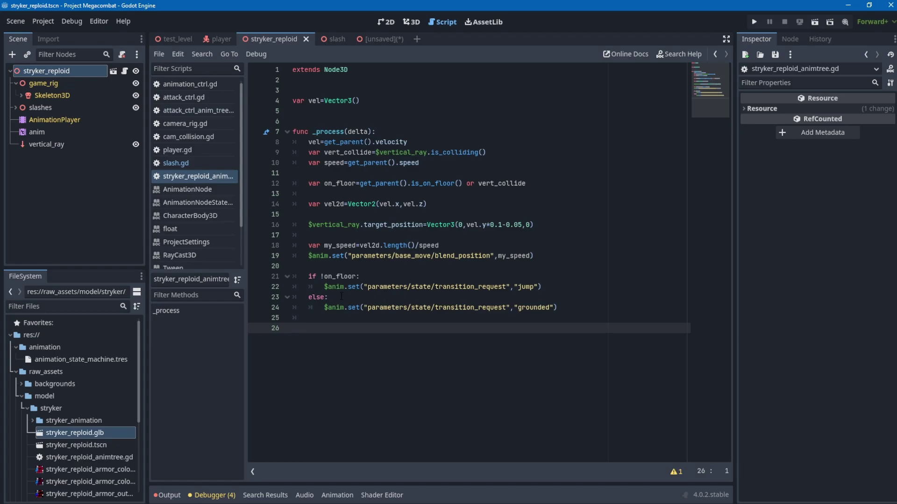
# Show the anim node's blend tree beneath the script, enlarging its area to reveal the base_move, state and attack nodes.
pyautogui.click(337, 496)
pyautogui.click(37, 133)
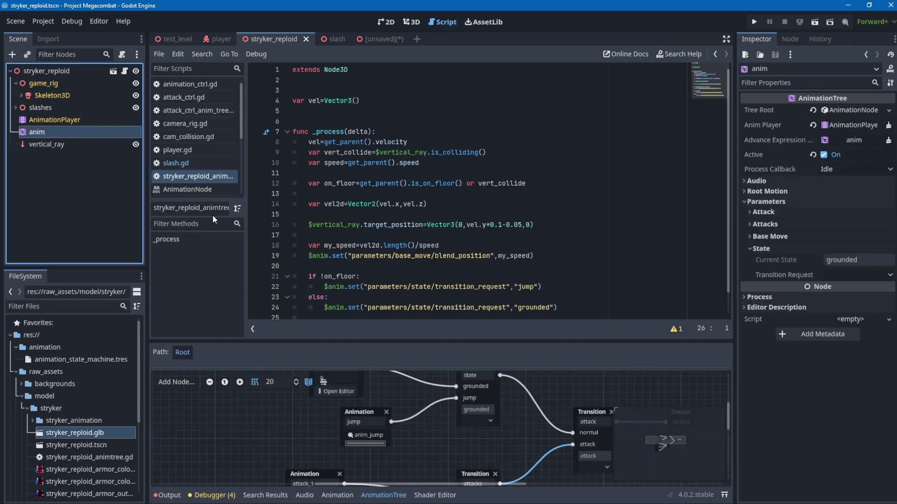
pyautogui.moveTo(414, 342); pyautogui.dragTo(414, 227)
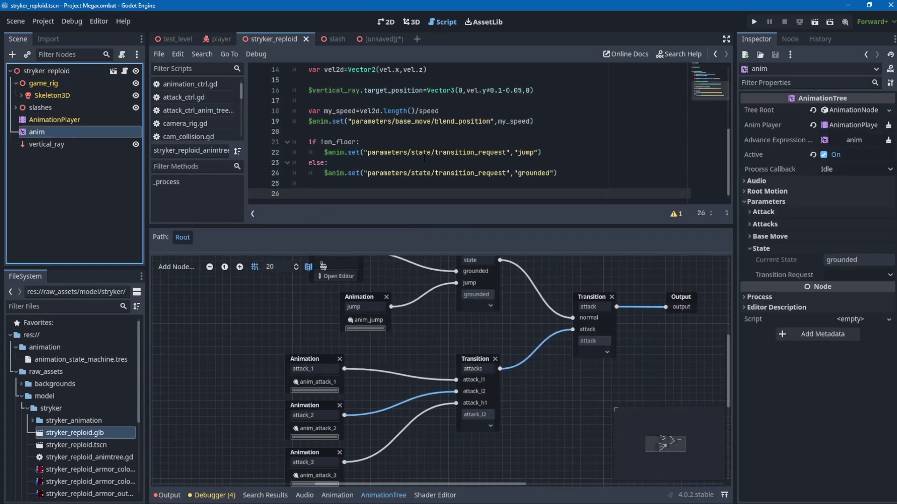
pyautogui.scroll(3, 439, 365)
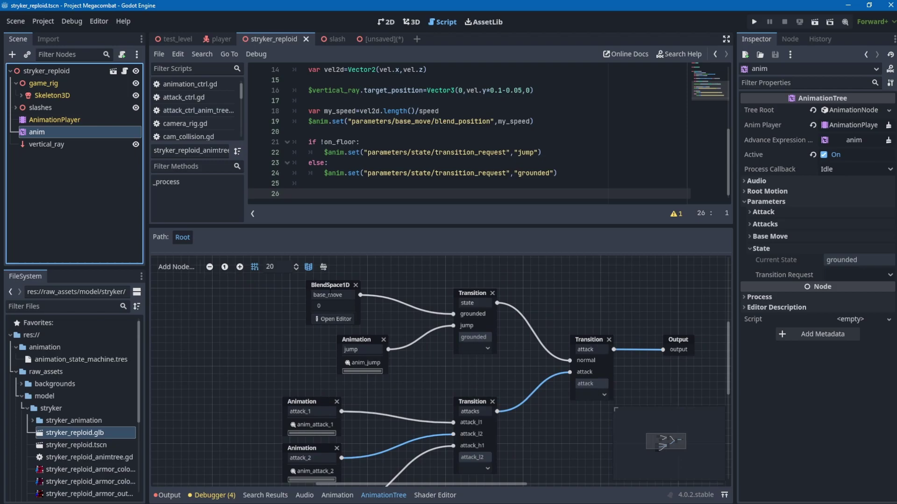
# Compare the base_move and state nodes with script lines 18 to 24, which set the blend position and transition requests.
pyautogui.click(330, 287)
pyautogui.click(475, 294)
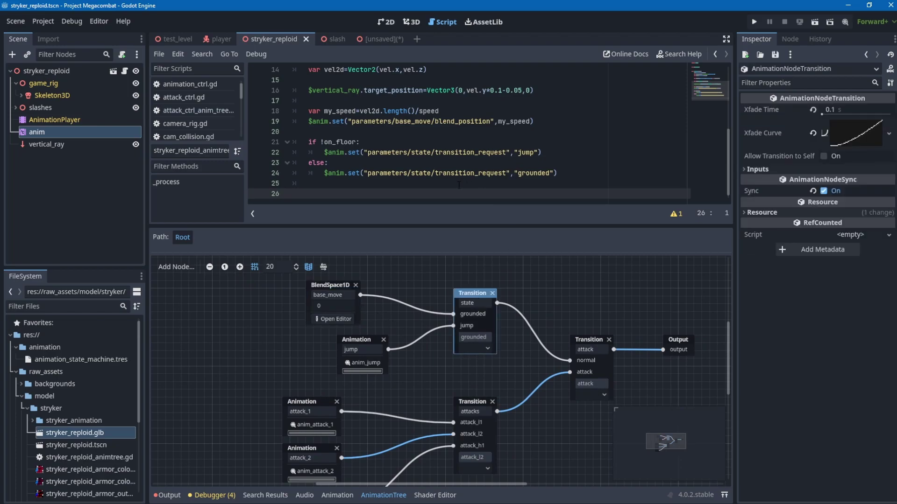
pyautogui.moveTo(475, 226); pyautogui.dragTo(481, 259)
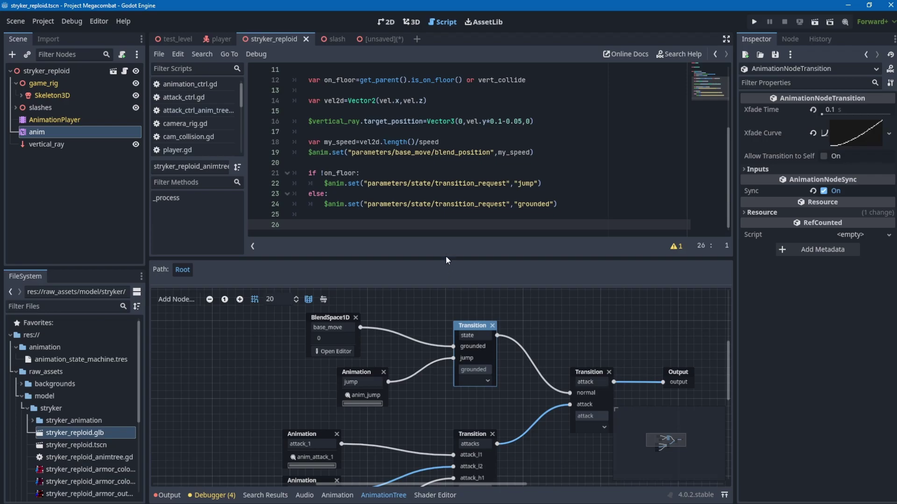
pyautogui.moveTo(569, 203); pyautogui.dragTo(288, 144)
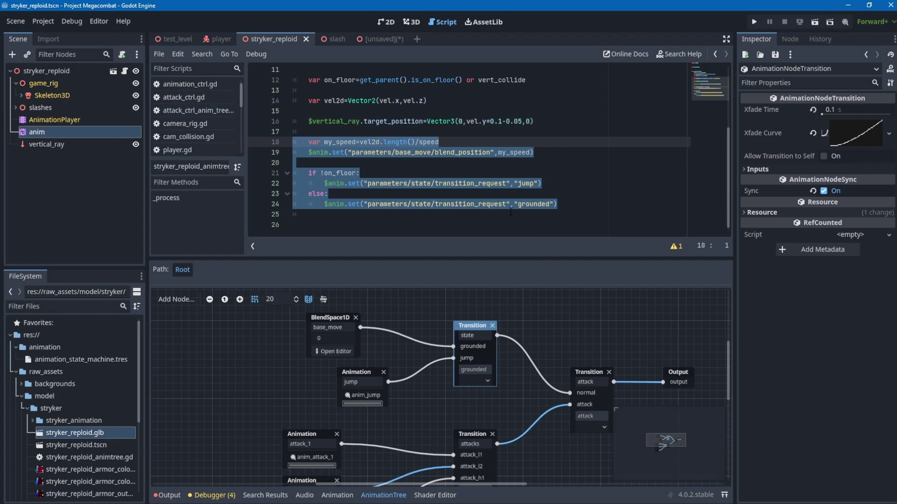
pyautogui.click(329, 193)
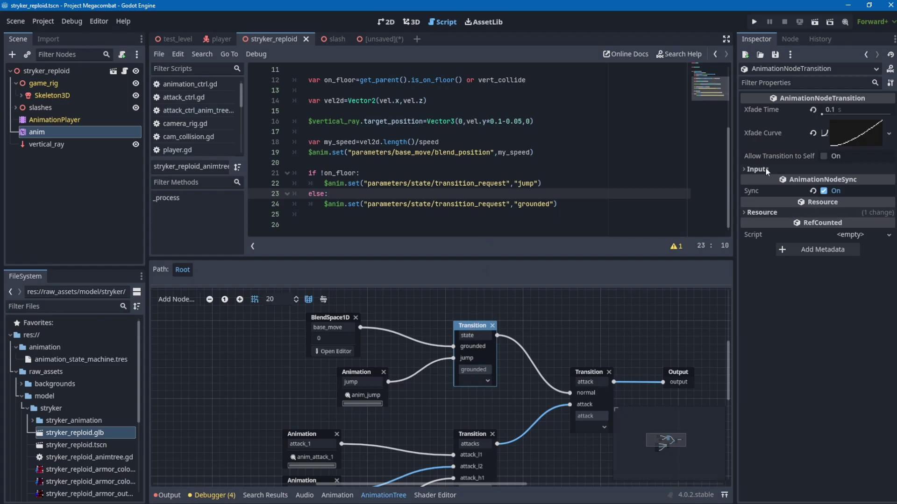
# Insert the property path of anim's state Transition Request parameter after "if !on_floor:" on line 21 of the script.
pyautogui.click(60, 140)
pyautogui.click(58, 132)
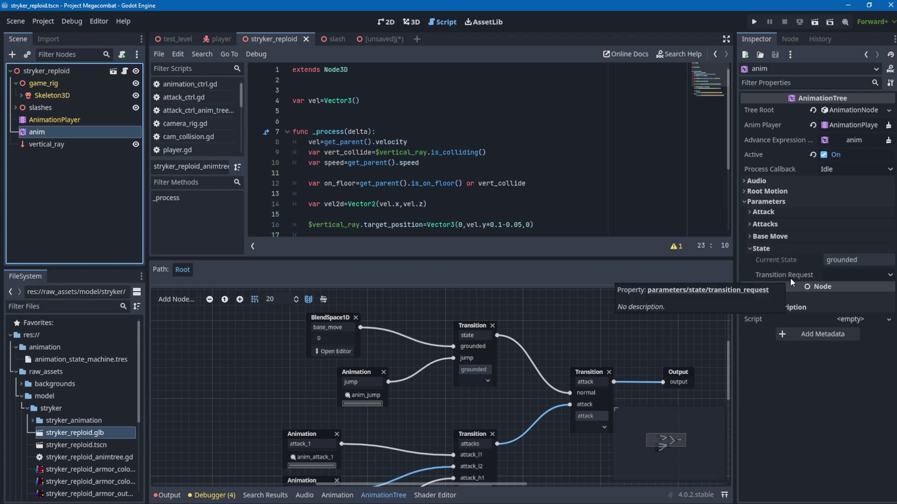
pyautogui.scroll(-4, 654, 201)
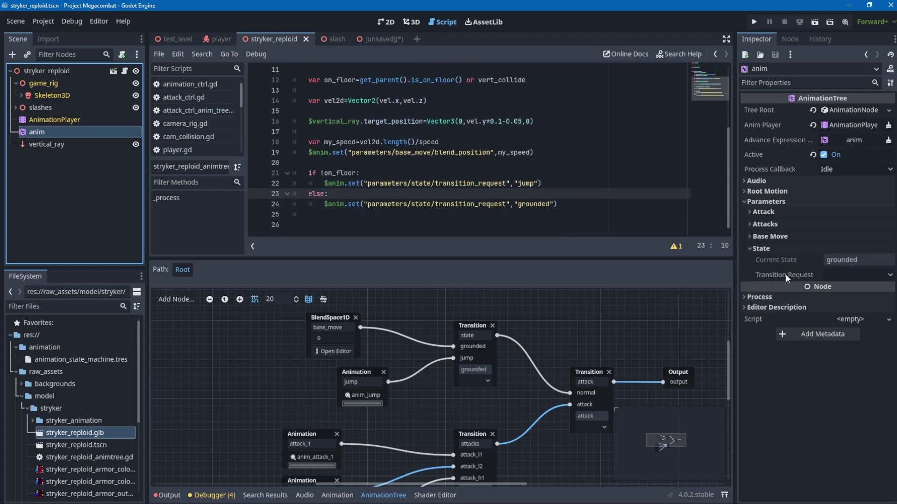
pyautogui.moveTo(786, 275); pyautogui.dragTo(473, 173)
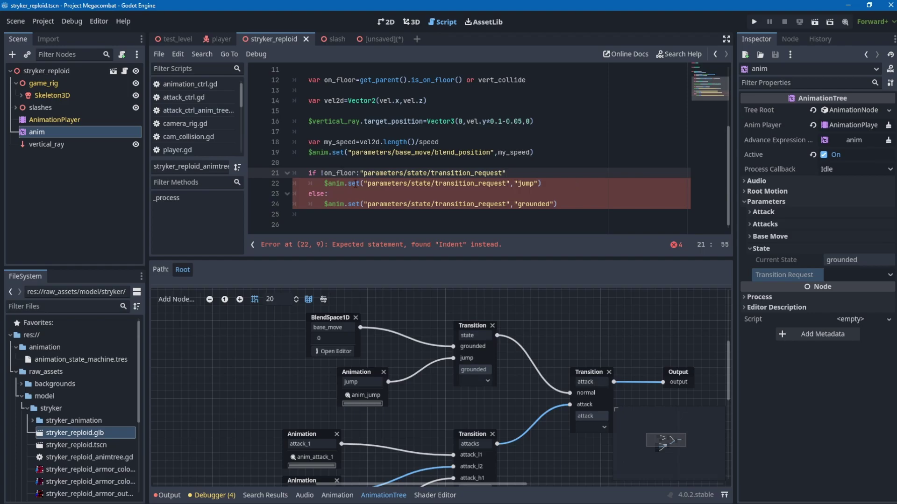
# Examine the property path and "jump" argument on line 22 against the selectable options of anim's state Transition Request.
pyautogui.moveTo(346, 185); pyautogui.dragTo(512, 188)
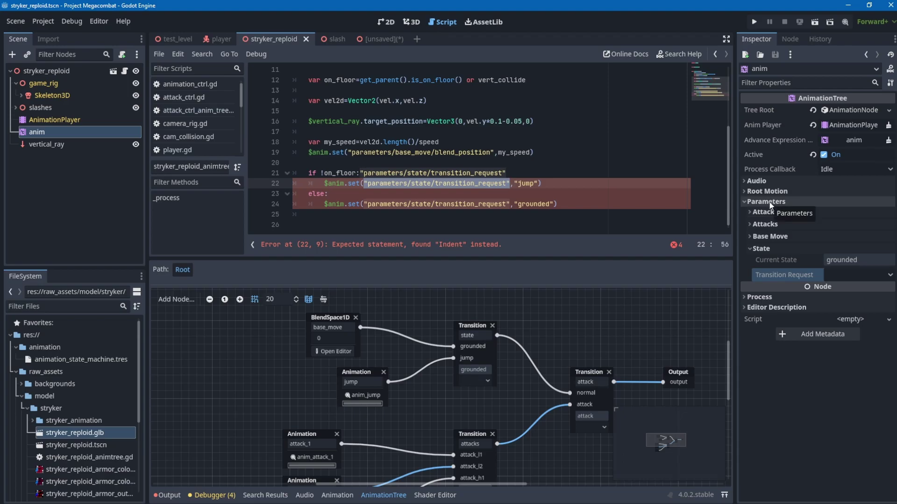
pyautogui.moveTo(514, 184); pyautogui.dragTo(539, 184)
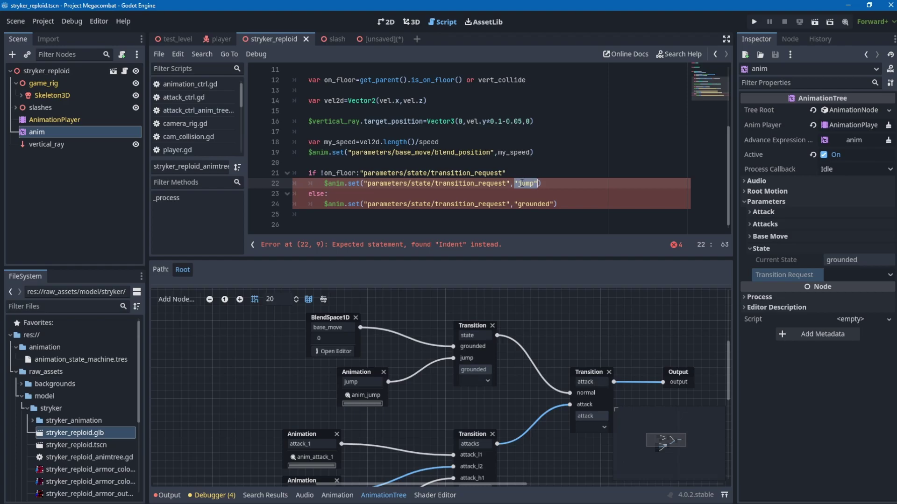
pyautogui.click(882, 275)
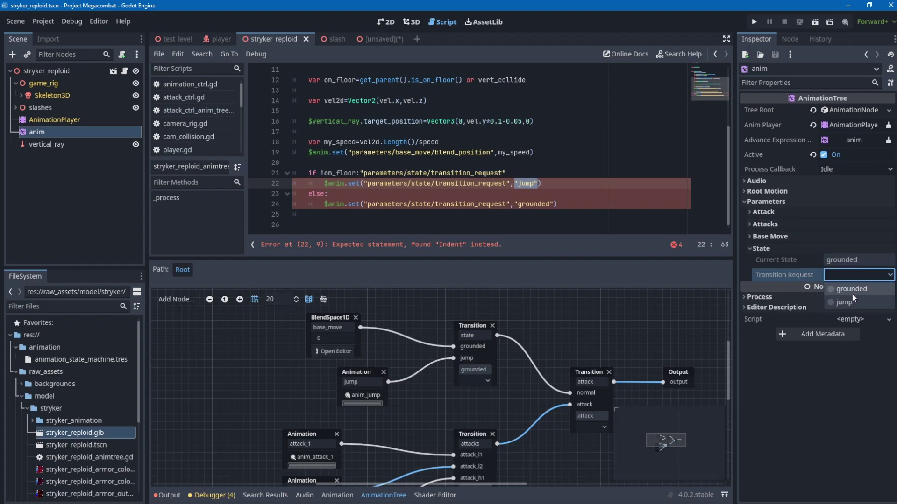
pyautogui.click(547, 201)
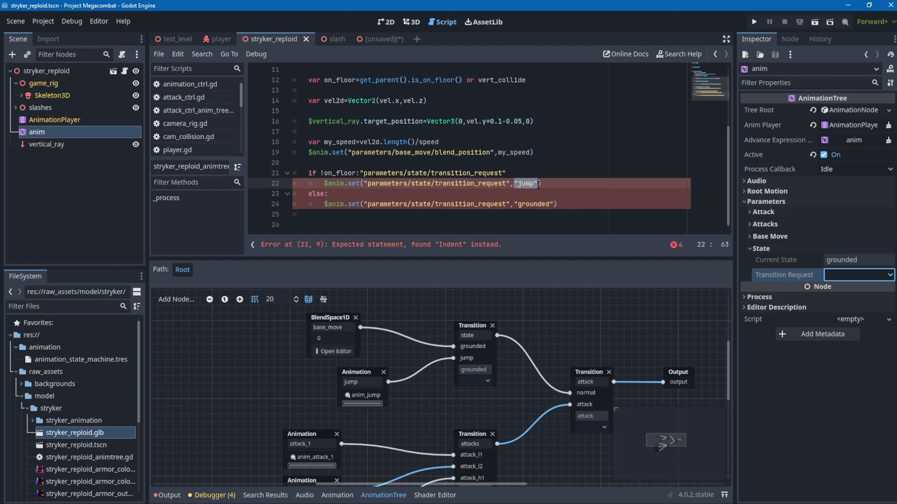
pyautogui.click(540, 183)
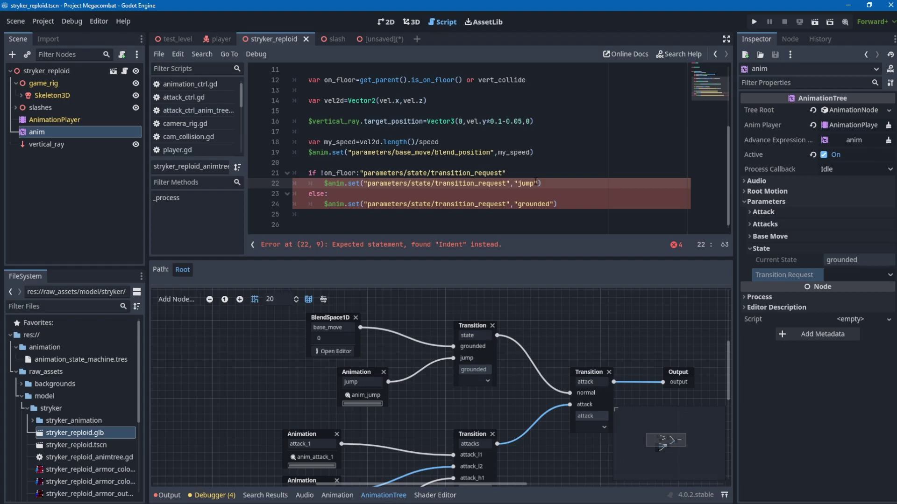
pyautogui.click(520, 184)
# Delete the inserted "parameters/state/transition_request" string from the end of line 21.
pyautogui.click(510, 175)
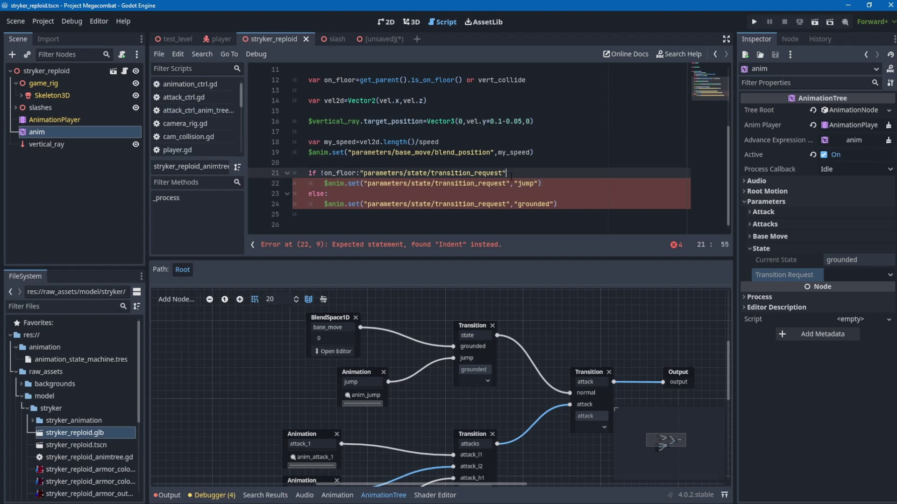
pyautogui.moveTo(506, 173); pyautogui.dragTo(360, 172)
pyautogui.press('BackSpace')
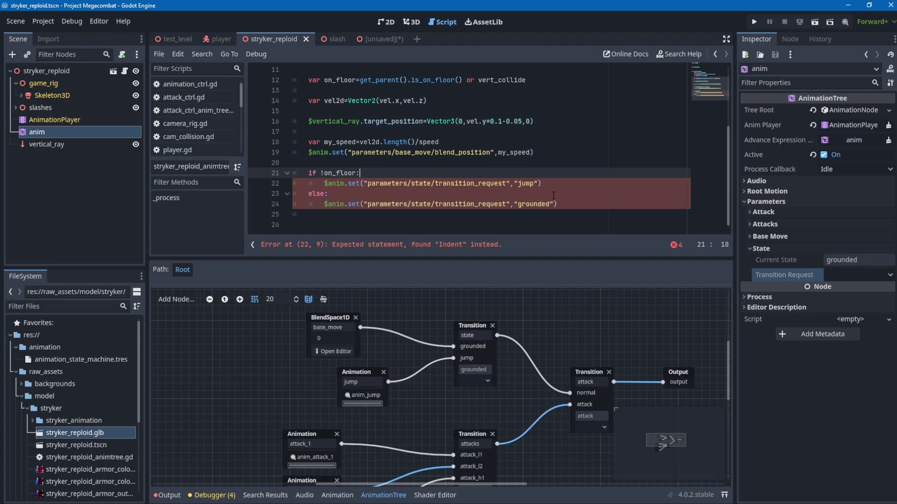
# Open the attack_ctrl node's attached script from the player scene.
pyautogui.press('Down')
pyautogui.press('Down')
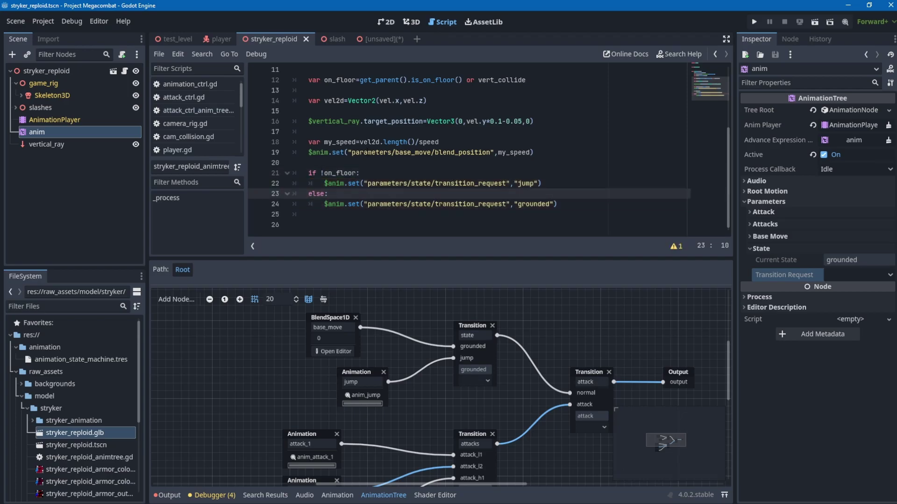
pyautogui.click(218, 40)
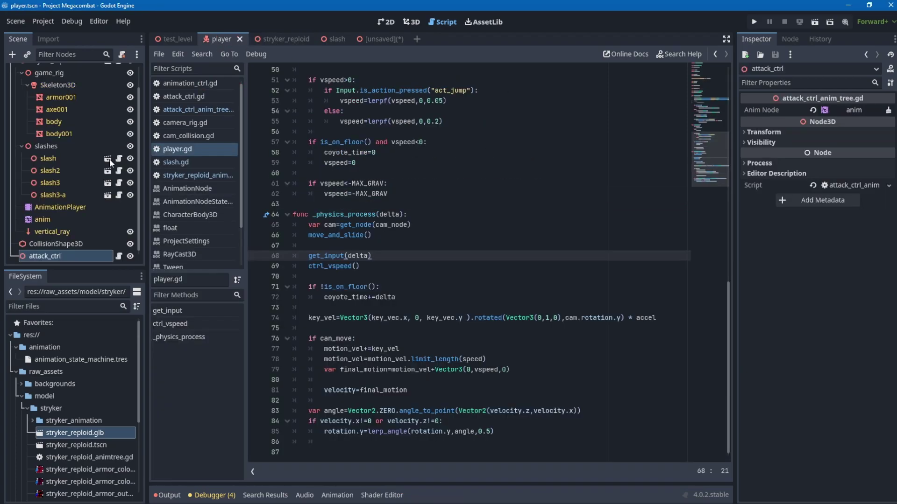
pyautogui.click(83, 238)
pyautogui.click(62, 250)
pyautogui.scroll(1, 95, 242)
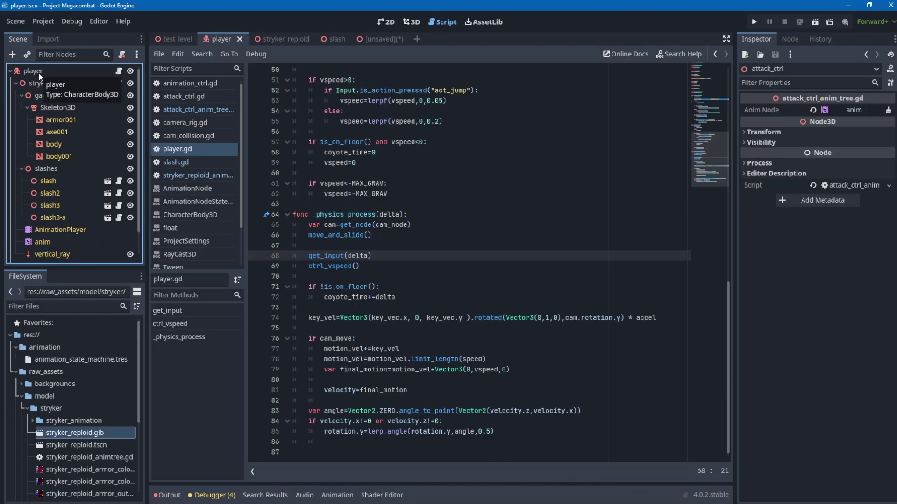
pyautogui.scroll(-1, 40, 75)
pyautogui.scroll(1, 39, 74)
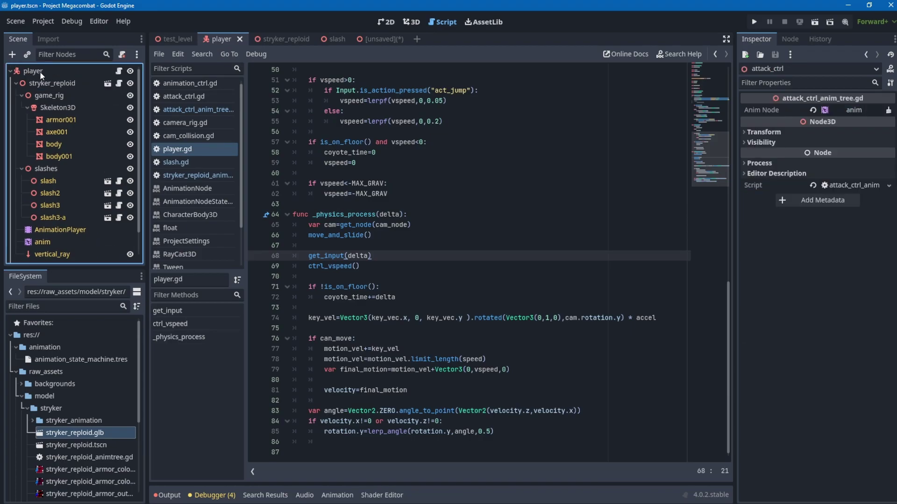
pyautogui.scroll(-1, 117, 226)
pyautogui.click(118, 254)
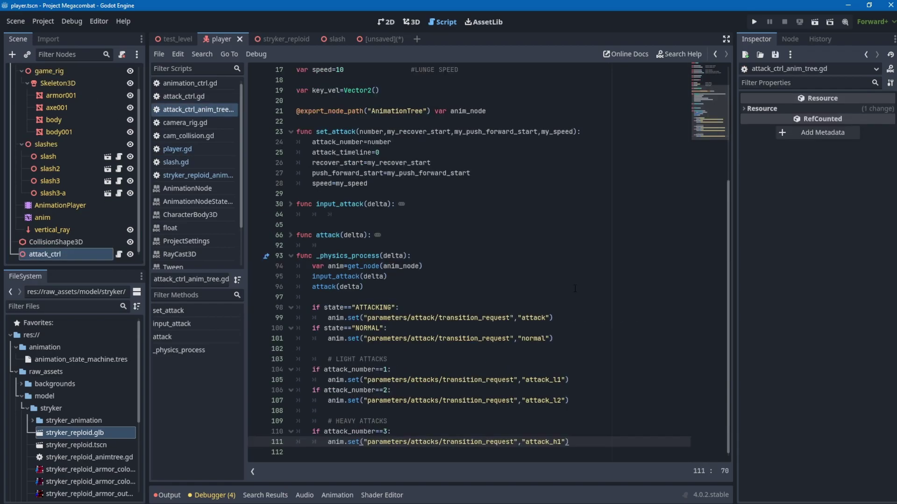
# Examine the "ATTACKING" state check on line 98 and the "attack" transition request on line 99 of _physics_process.
pyautogui.click(576, 287)
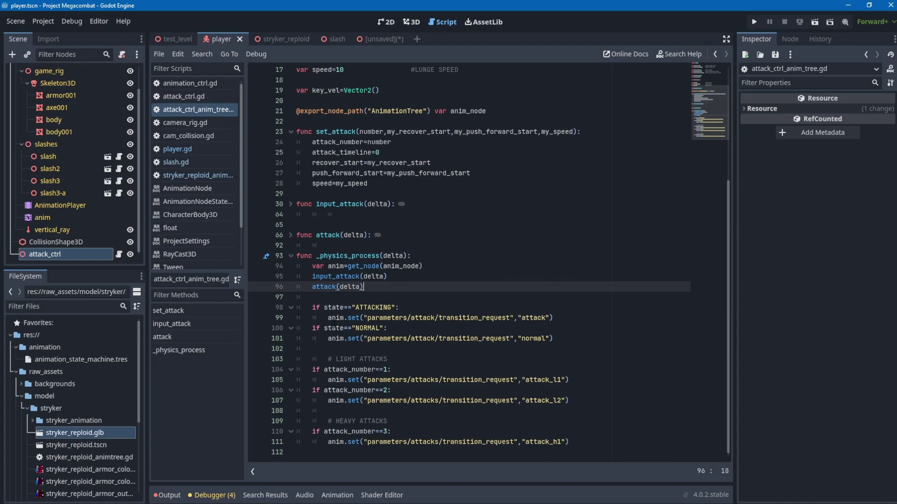
pyautogui.moveTo(395, 307); pyautogui.dragTo(356, 308)
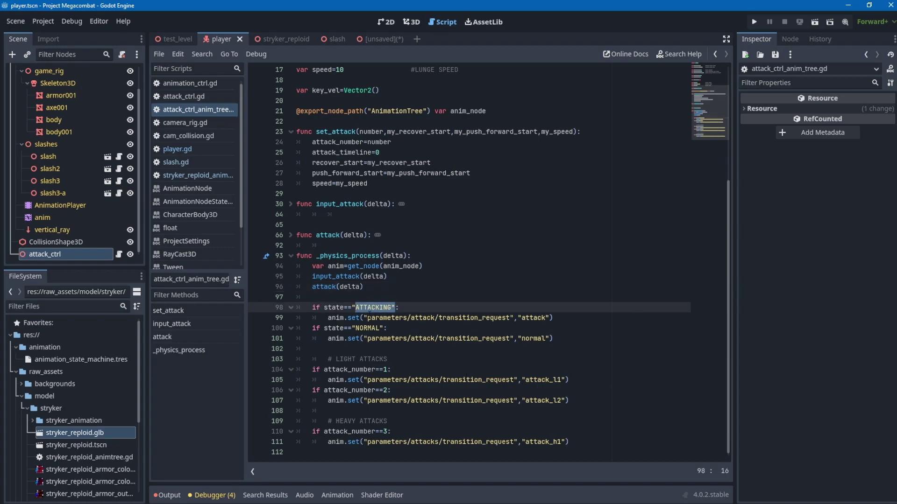
pyautogui.click(365, 317)
pyautogui.moveTo(364, 318); pyautogui.dragTo(537, 318)
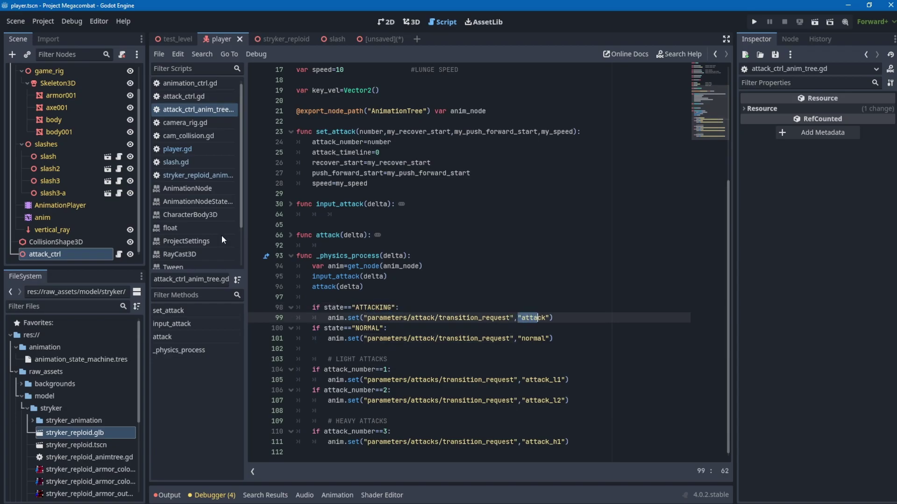
# Compare the attack Transition node in anim's blend tree with the "attack" and "normal" transition requests on lines 98 to 101.
pyautogui.click(58, 217)
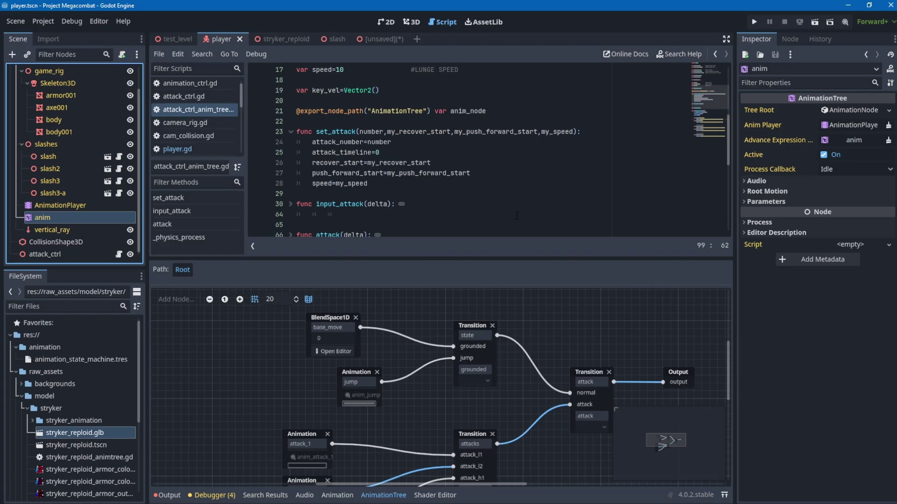
pyautogui.scroll(-10, 488, 193)
pyautogui.scroll(-1, 506, 399)
pyautogui.moveTo(507, 400); pyautogui.dragTo(450, 346, button='middle')
pyautogui.click(530, 373)
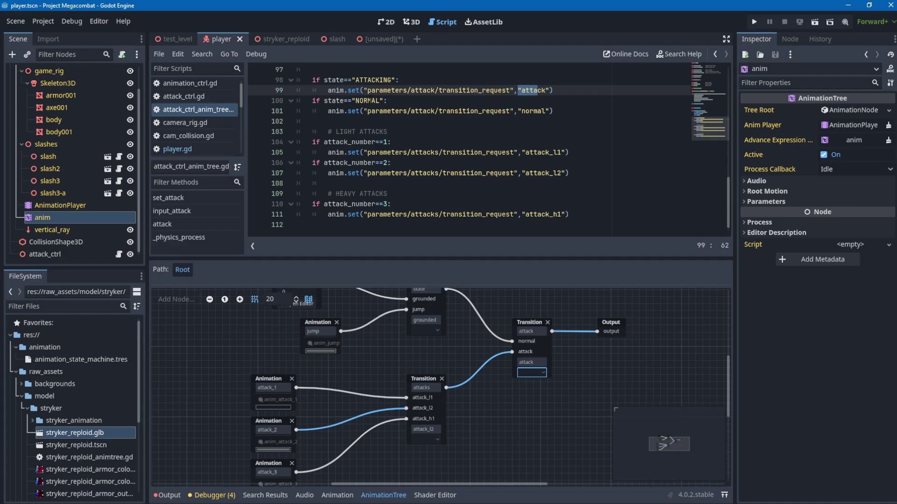
pyautogui.moveTo(325, 101); pyautogui.dragTo(380, 101)
pyautogui.click(387, 101)
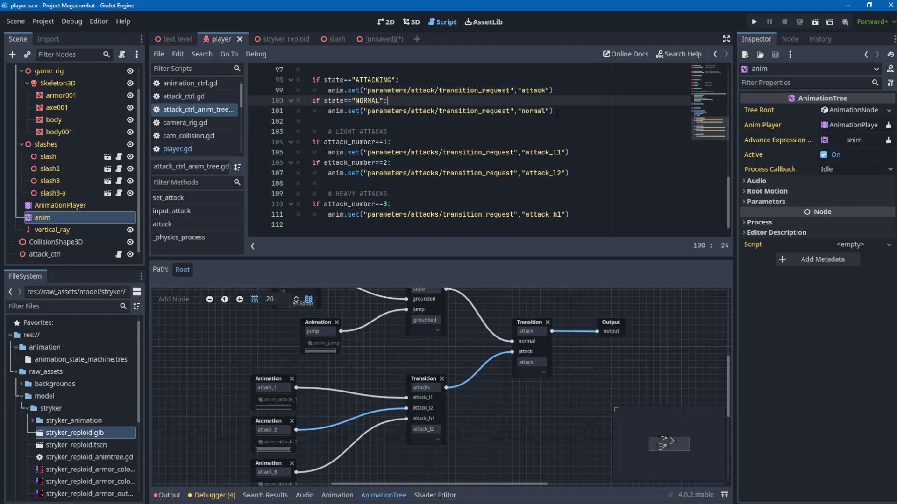
pyautogui.moveTo(545, 111); pyautogui.dragTo(490, 113)
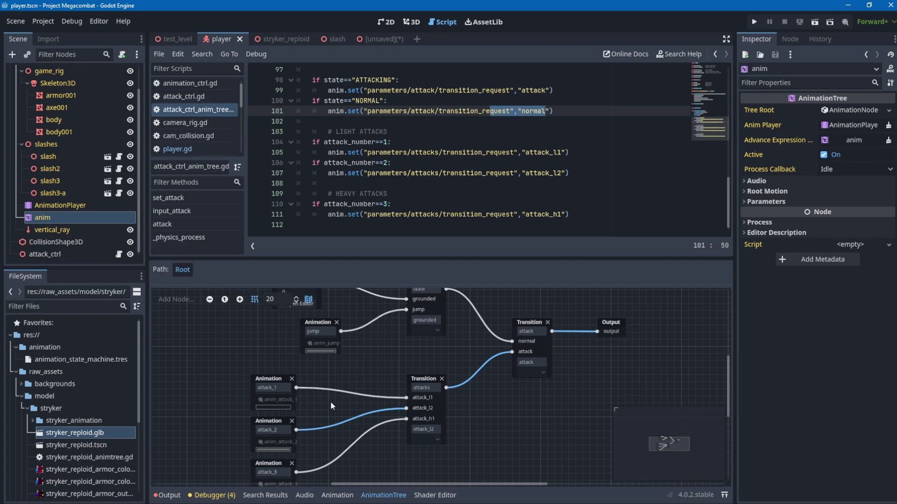
pyautogui.moveTo(331, 406); pyautogui.dragTo(341, 389, button='middle')
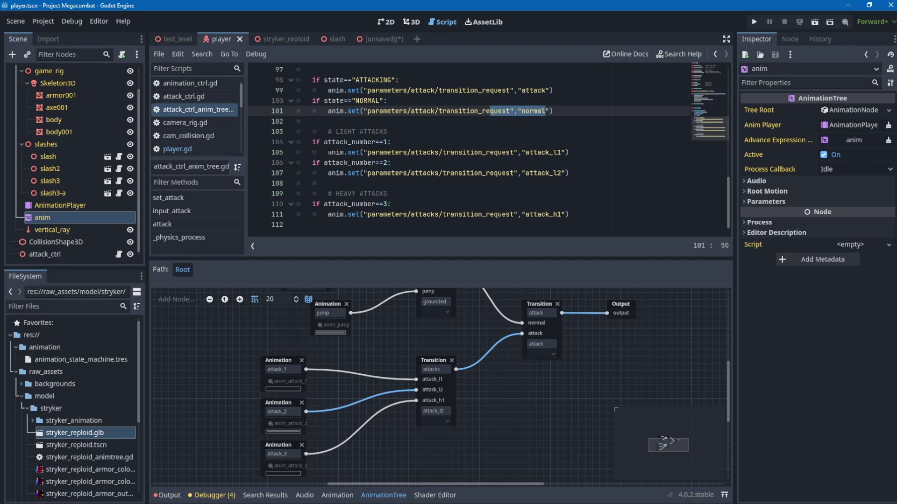
# Examine the attack_number checks and the attacks transition requests for "attack_l1", "attack_l2" and "attack_h1" on lines 104 to 111.
pyautogui.moveTo(325, 142); pyautogui.dragTo(427, 143)
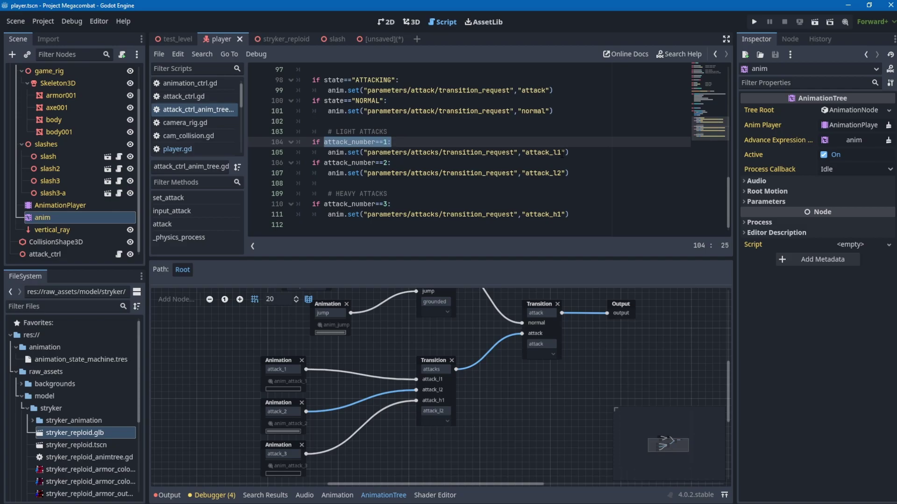
pyautogui.moveTo(562, 154); pyautogui.dragTo(529, 153)
pyautogui.doubleClick(563, 154)
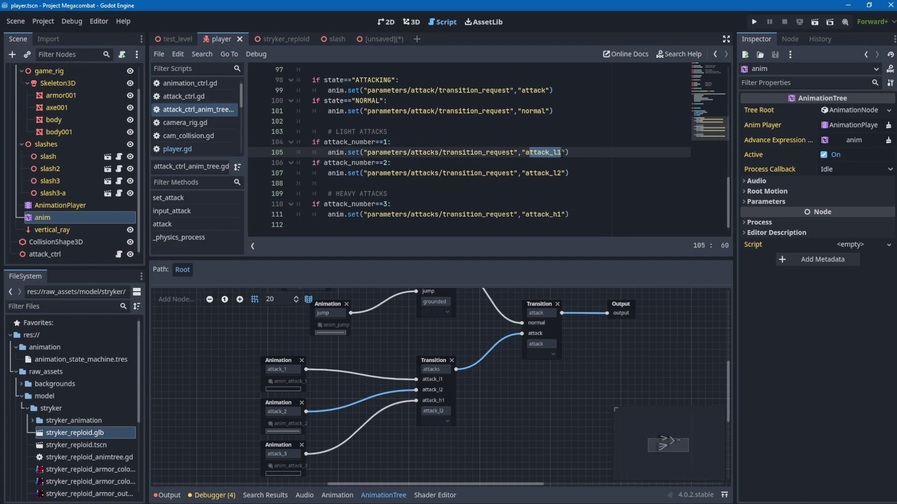
pyautogui.doubleClick(382, 163)
pyautogui.moveTo(563, 173); pyautogui.dragTo(526, 172)
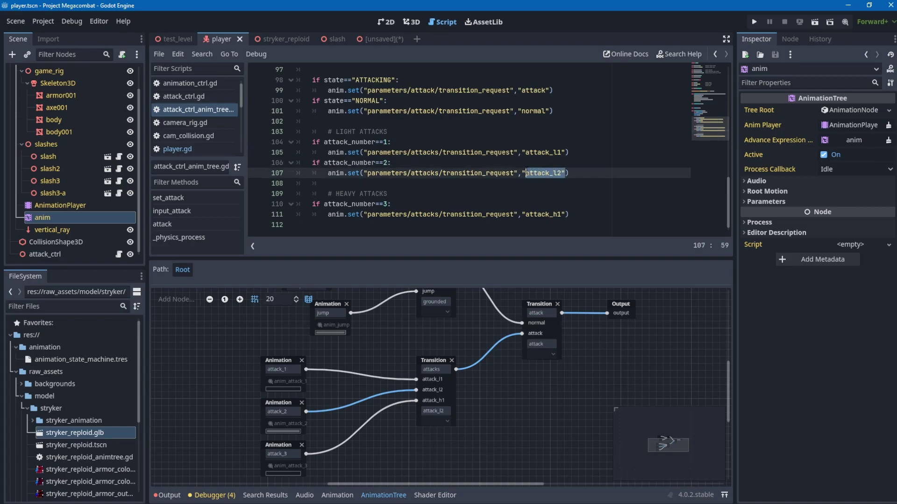
pyautogui.moveTo(332, 204); pyautogui.dragTo(392, 204)
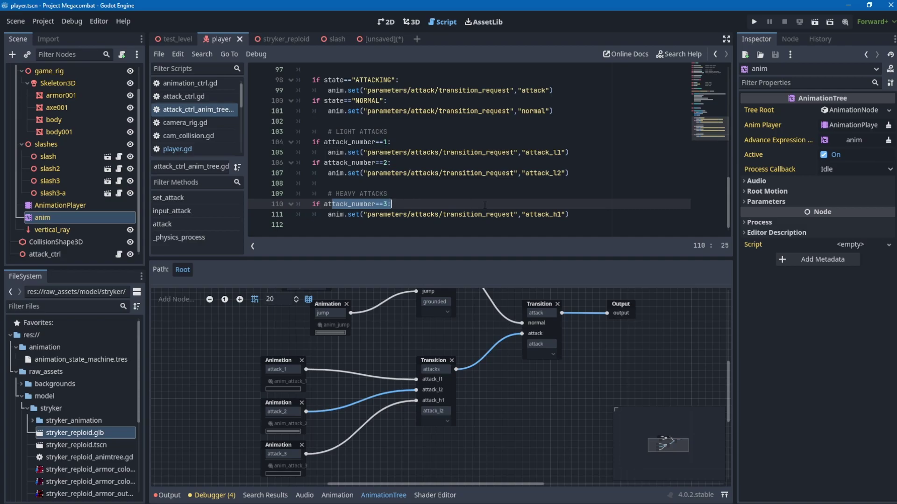
pyautogui.moveTo(518, 214); pyautogui.dragTo(550, 214)
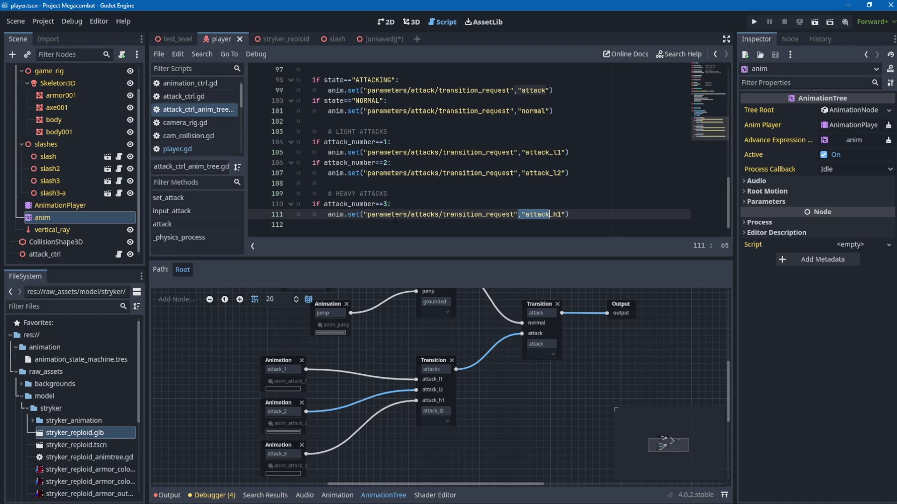
pyautogui.moveTo(406, 214); pyautogui.dragTo(466, 214)
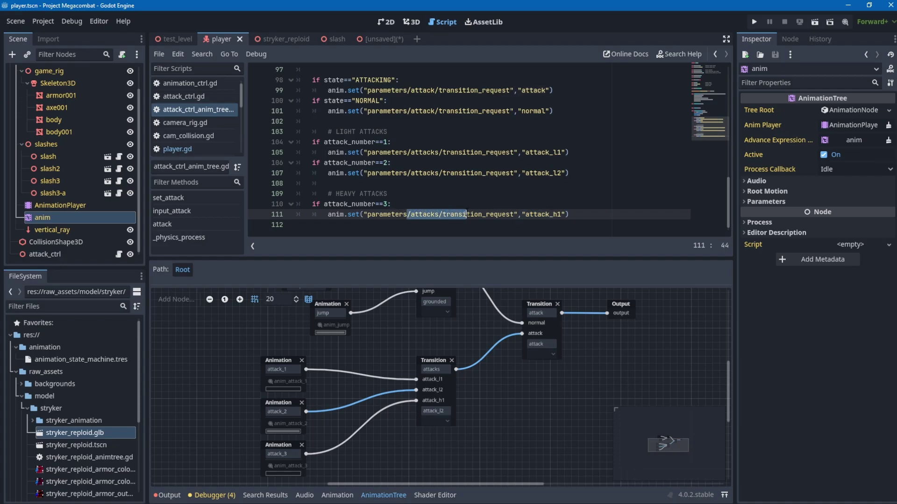
# Inspect the attacks Transition node and the attack_1 Animation node that feeds it in the blend tree.
pyautogui.click(435, 361)
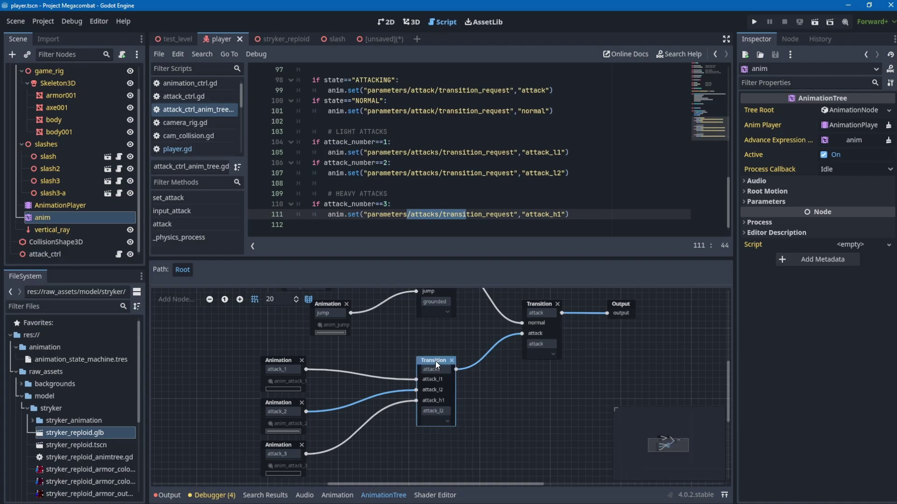
pyautogui.click(288, 366)
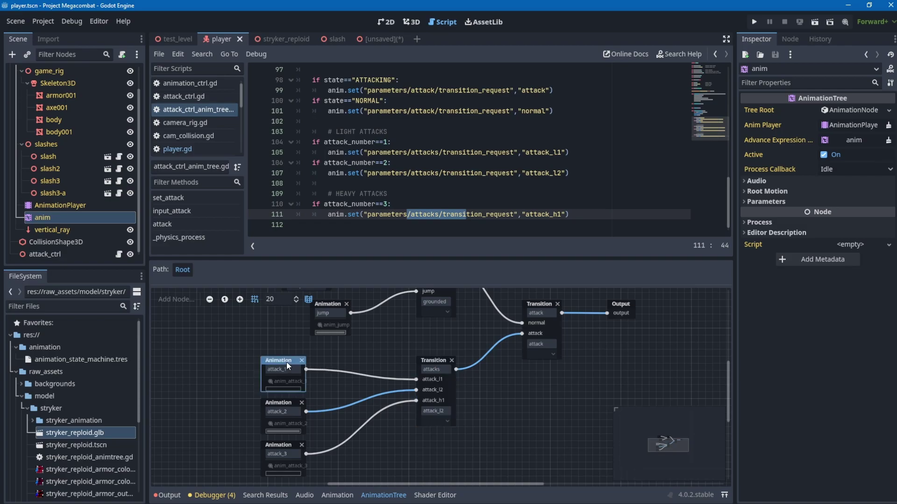
pyautogui.click(436, 361)
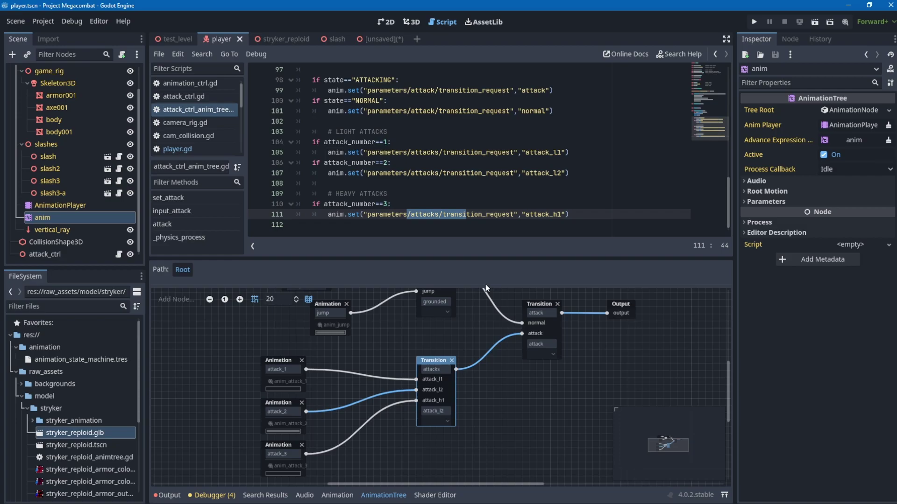
# Run the project and test the character's run and jump animations on the blocks and its attack on the ground.
pyautogui.press('F5')
pyautogui.press('w')
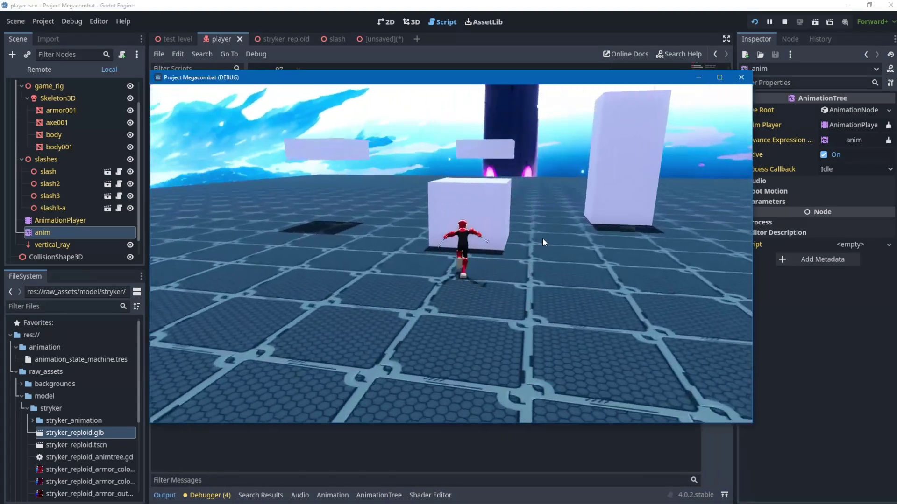
pyautogui.press('space')
pyautogui.press('space')
pyautogui.press('d')
pyautogui.press('d')
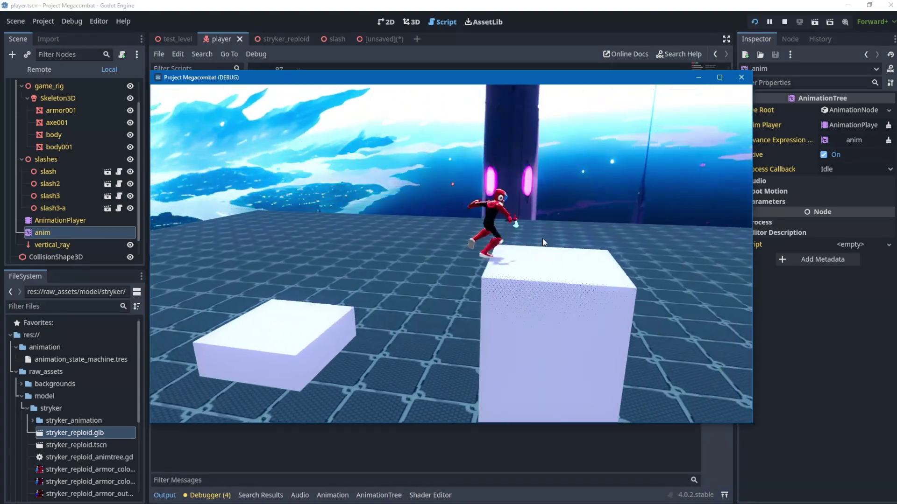
pyautogui.press('s')
pyautogui.press('a')
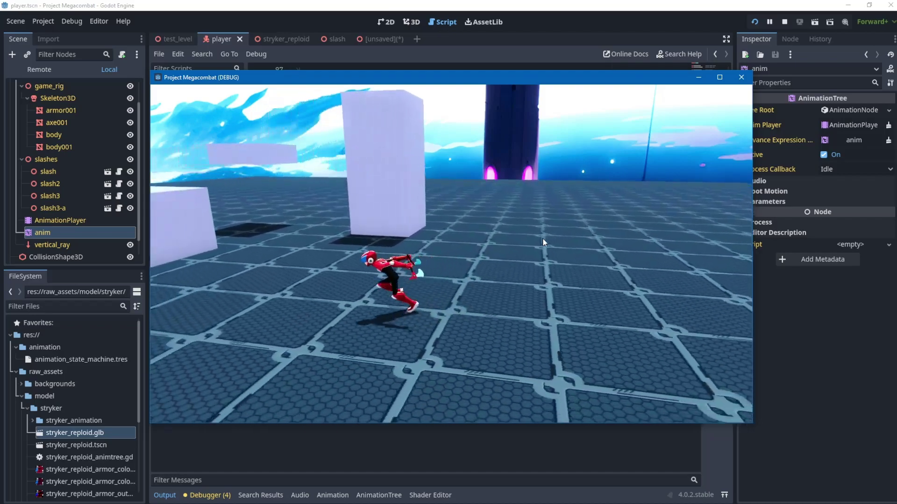
pyautogui.press('j')
pyautogui.press('j')
# Test repeated jumps onto the white blocks in the running game, finishing with slash attacks back on the floor.
pyautogui.press('w')
pyautogui.press('w')
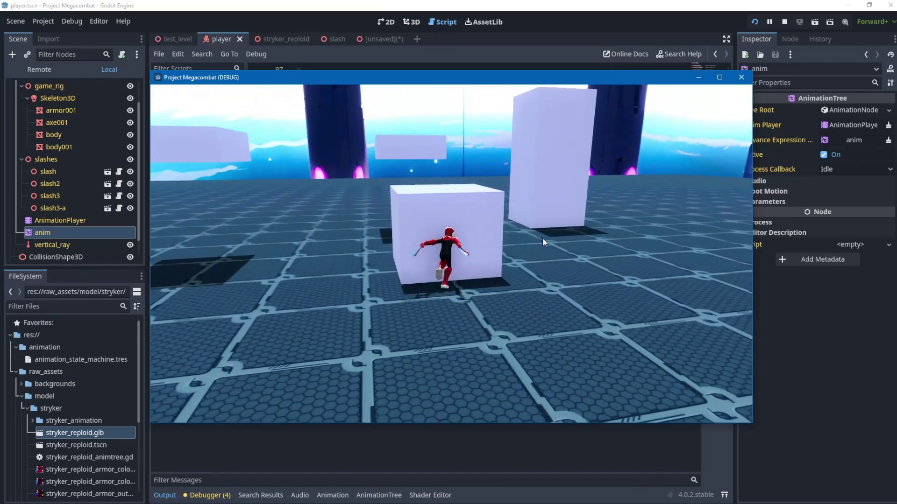
pyautogui.press('space')
pyautogui.press('space')
pyautogui.press('space')
pyautogui.press('d')
pyautogui.press('d')
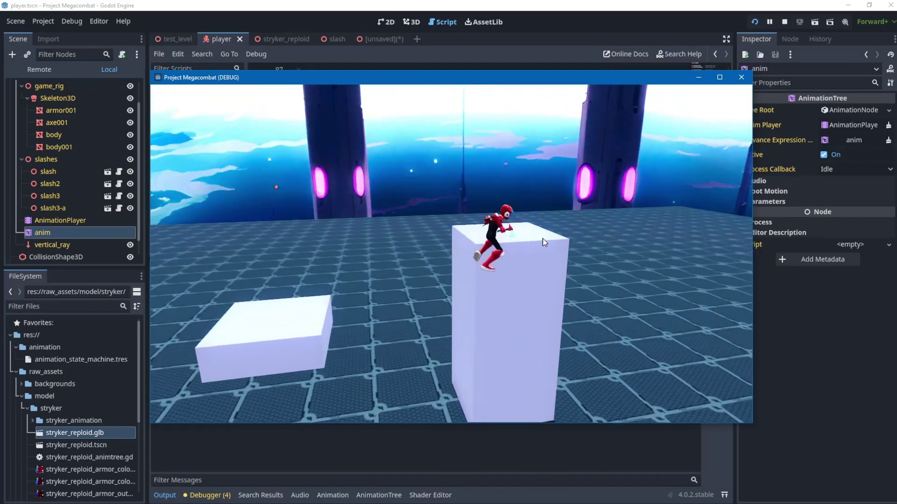
pyautogui.press('space')
pyautogui.press('s')
pyautogui.press('a')
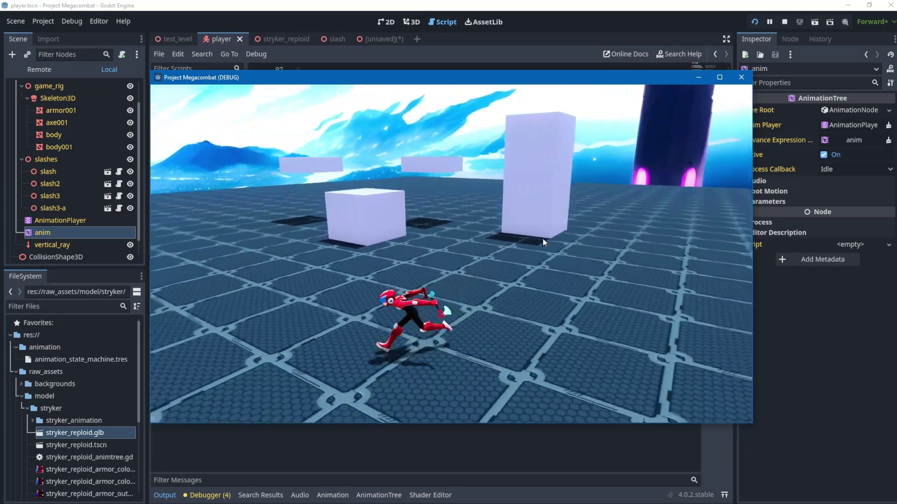
pyautogui.press('w')
pyautogui.press('d')
pyautogui.press('w')
pyautogui.press('space')
pyautogui.press('space')
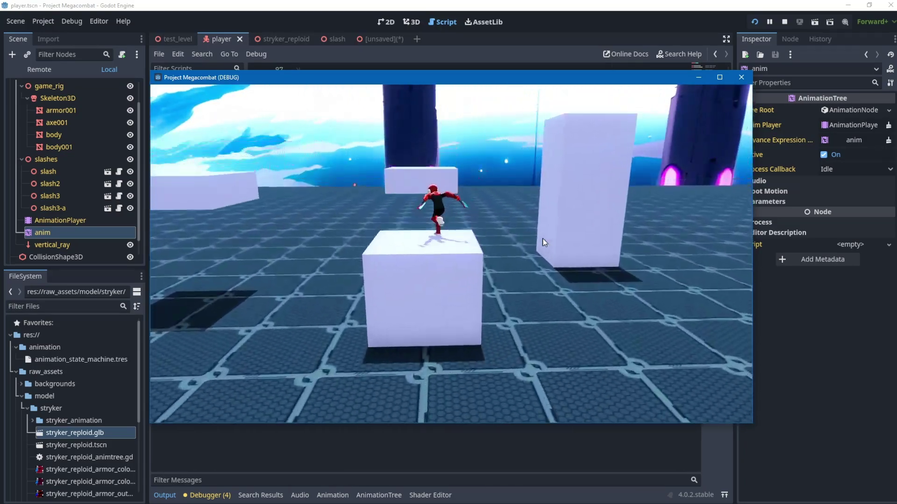
pyautogui.press('d')
pyautogui.press('j')
pyautogui.press('j')
# Test the transitions between running in all directions, jumping over the blocks and slashing in the running game.
pyautogui.press('s')
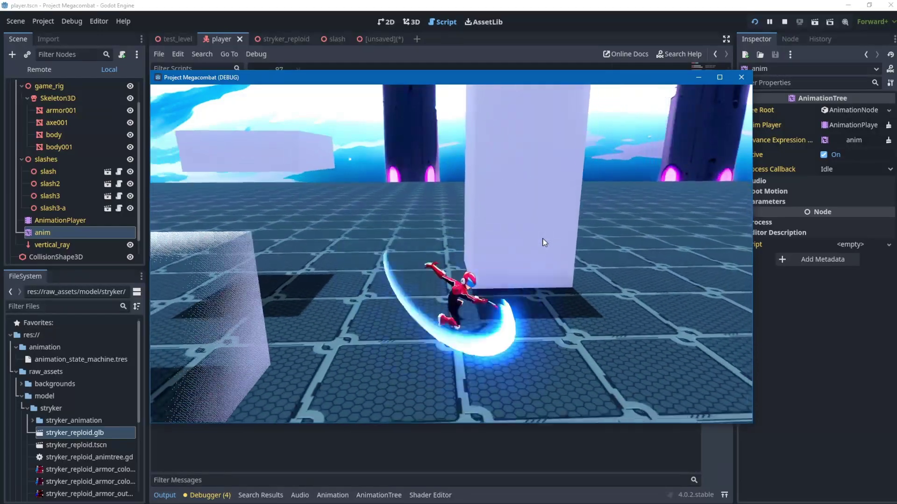
pyautogui.press('a')
pyautogui.press('w')
pyautogui.press('space')
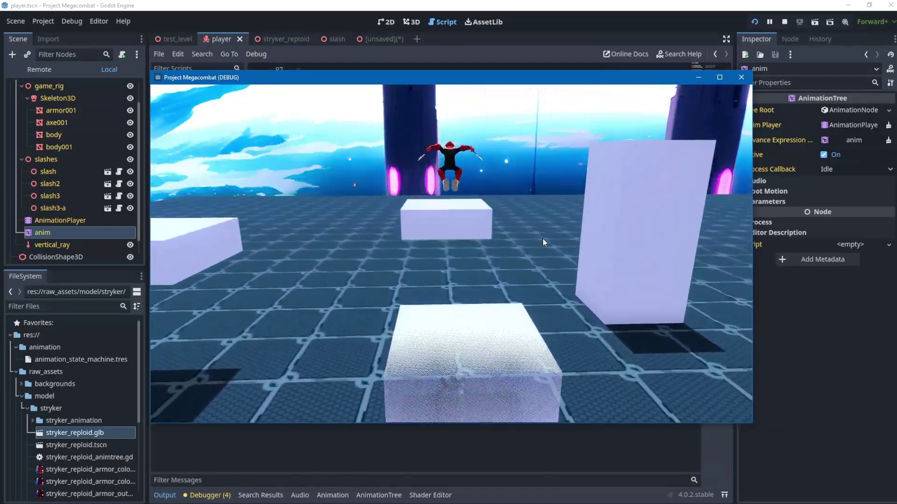
pyautogui.press('a')
pyautogui.press('s')
pyautogui.press('d')
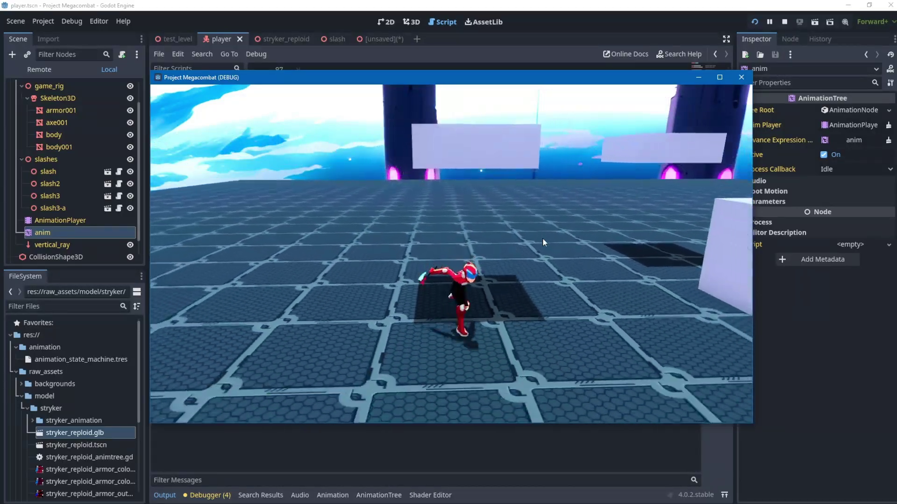
pyautogui.press('a')
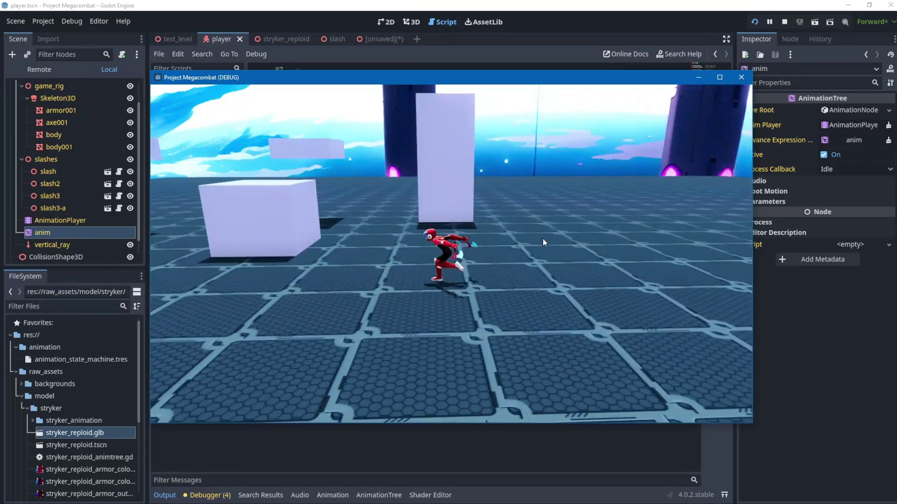
pyautogui.press('w')
pyautogui.press('space')
pyautogui.press('a')
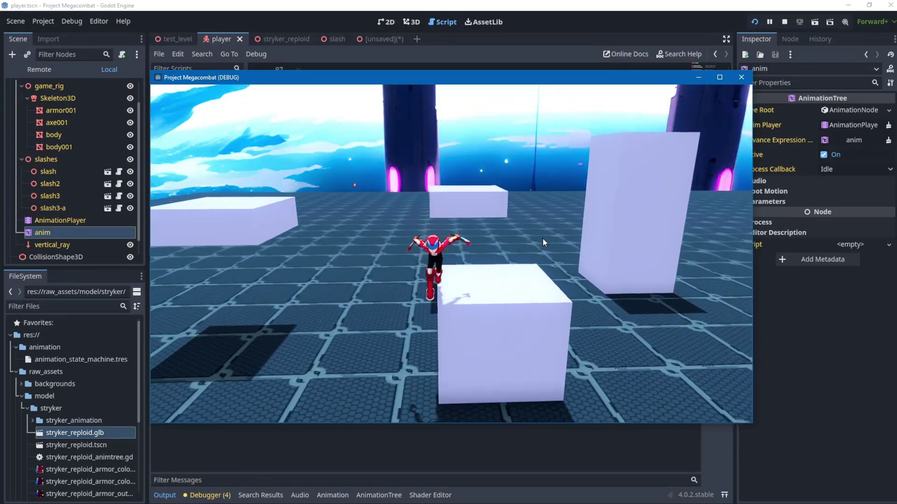
pyautogui.press('s')
pyautogui.press('d')
pyautogui.press('j')
pyautogui.press('j')
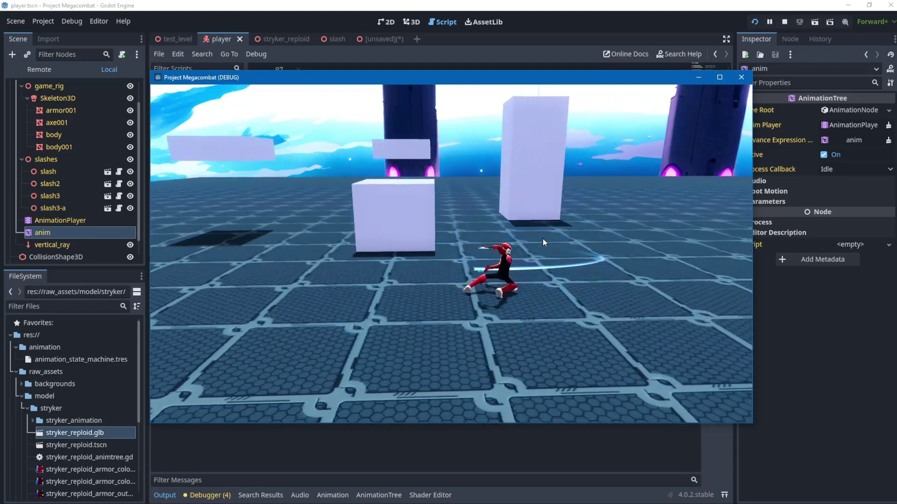
# Test running and jumping from the floor over the low white block onto the tall one, with a slash on its top.
pyautogui.press('w')
pyautogui.press('d')
pyautogui.press('a')
pyautogui.press('space')
pyautogui.press('w')
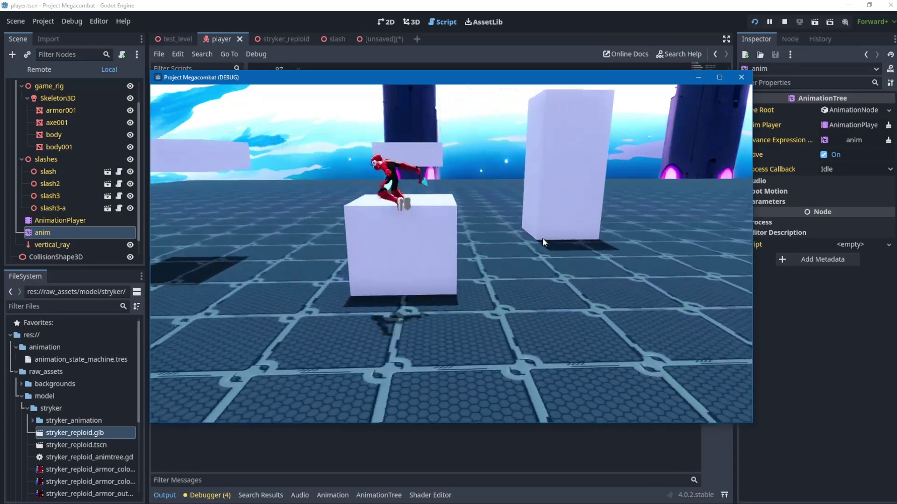
pyautogui.press('space')
pyautogui.press('d')
pyautogui.press('space')
pyautogui.press('j')
pyautogui.press('d')
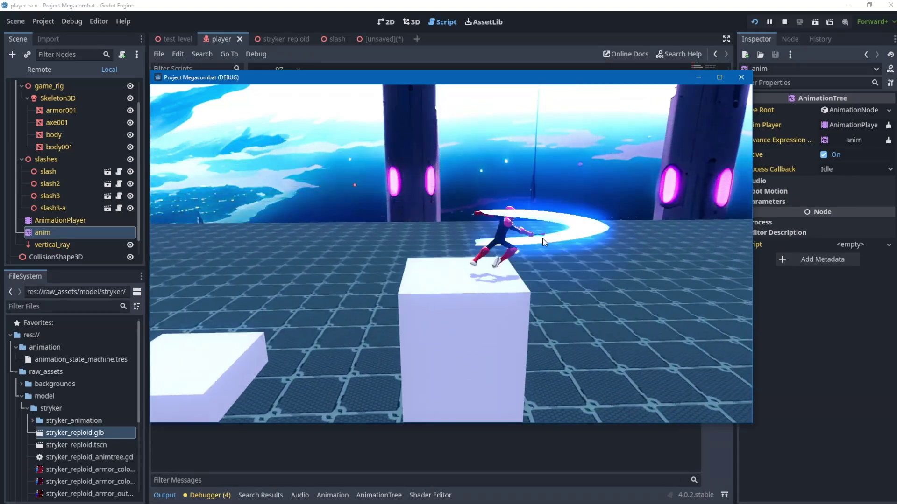
# Bring the character down from the tall block and test quick changes of running direction on the open floor.
pyautogui.press('s')
pyautogui.press('a')
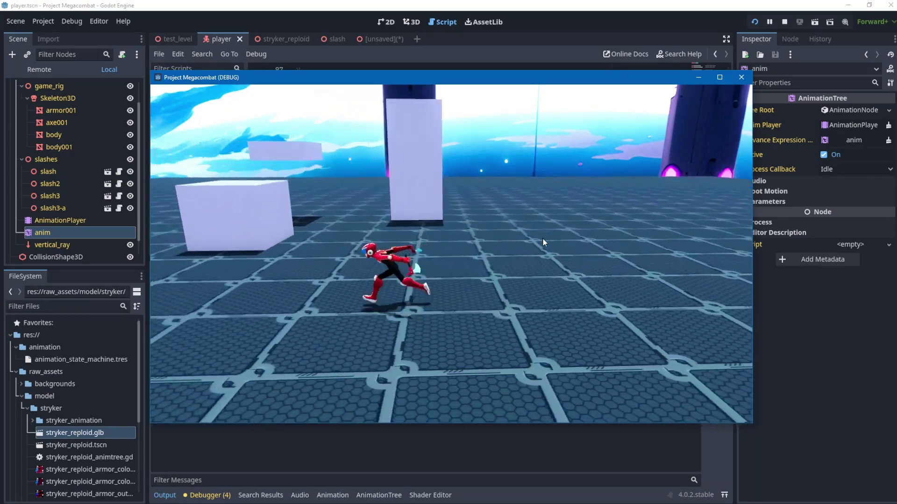
pyautogui.press('d')
pyautogui.press('a')
pyautogui.press('d')
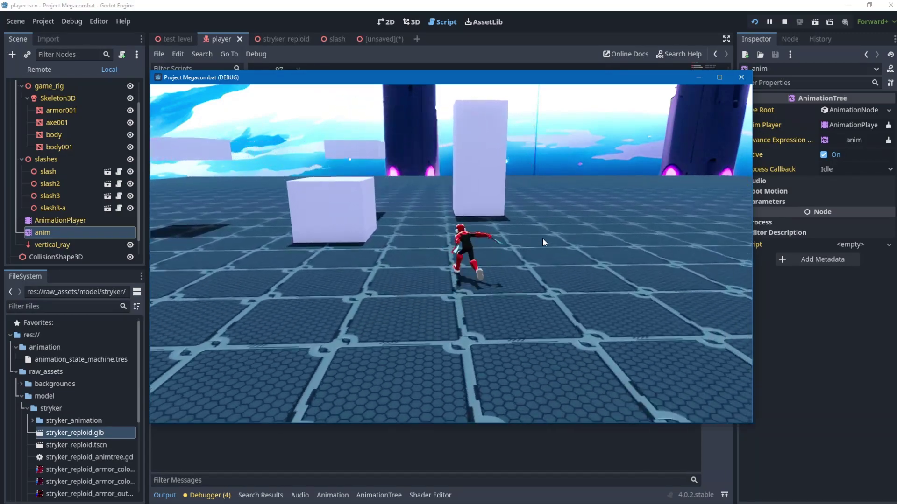
pyautogui.press('a')
pyautogui.press('w')
pyautogui.press('d')
pyautogui.press('s')
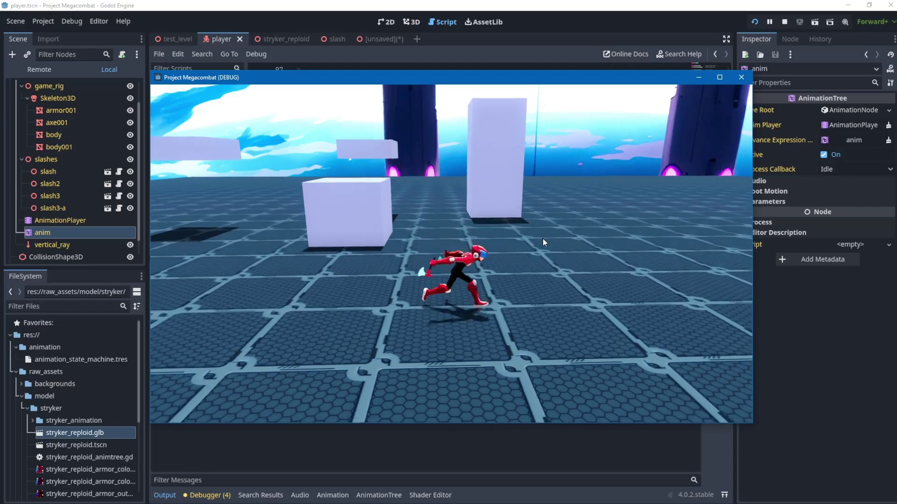
# Test jumps over the low block to the floating platform and down past the tall block, then attack on the floor.
pyautogui.press('a')
pyautogui.press('w')
pyautogui.press('space')
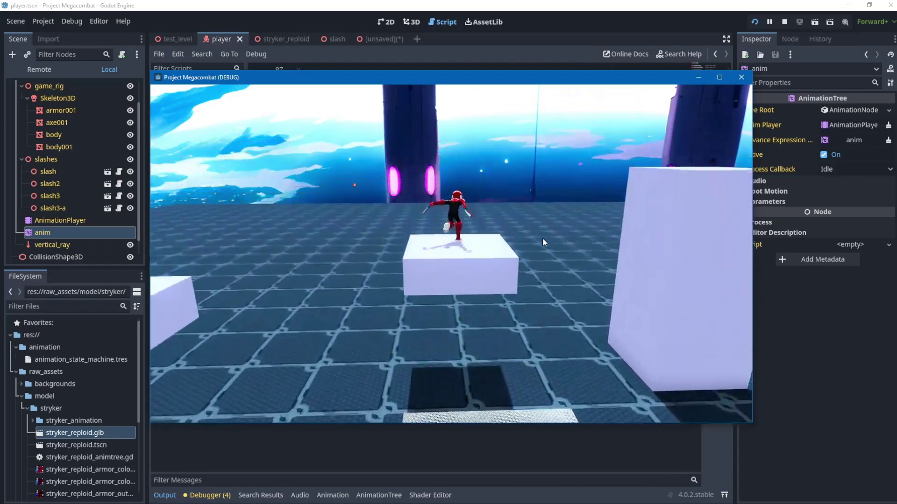
pyautogui.press('d')
pyautogui.press('space')
pyautogui.click(543, 239)
pyautogui.press('s')
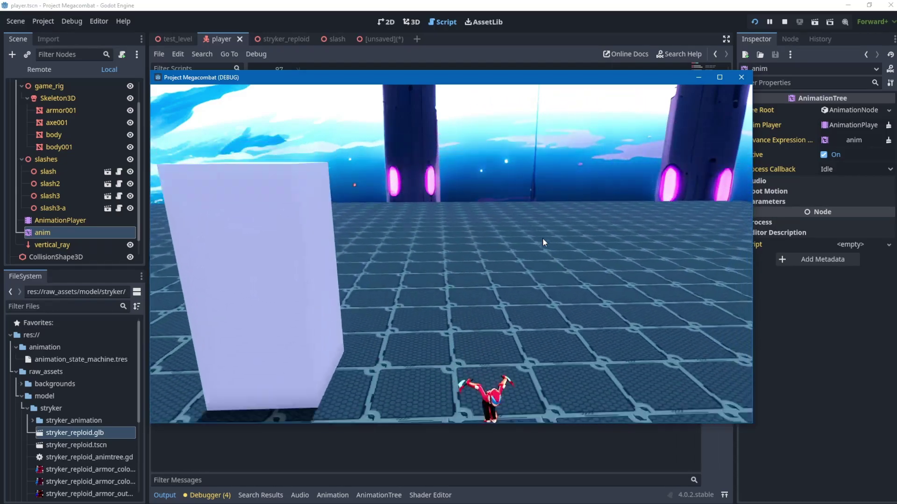
pyautogui.press('a')
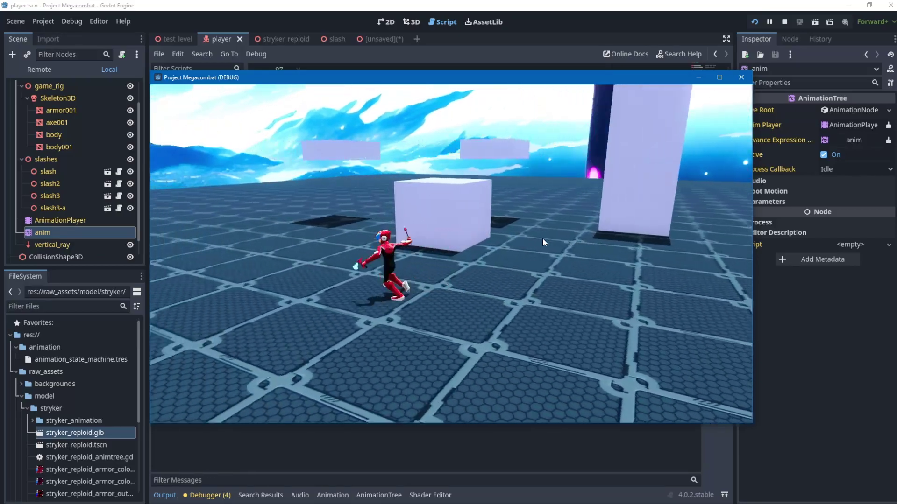
pyautogui.click(543, 239)
pyautogui.click(543, 239)
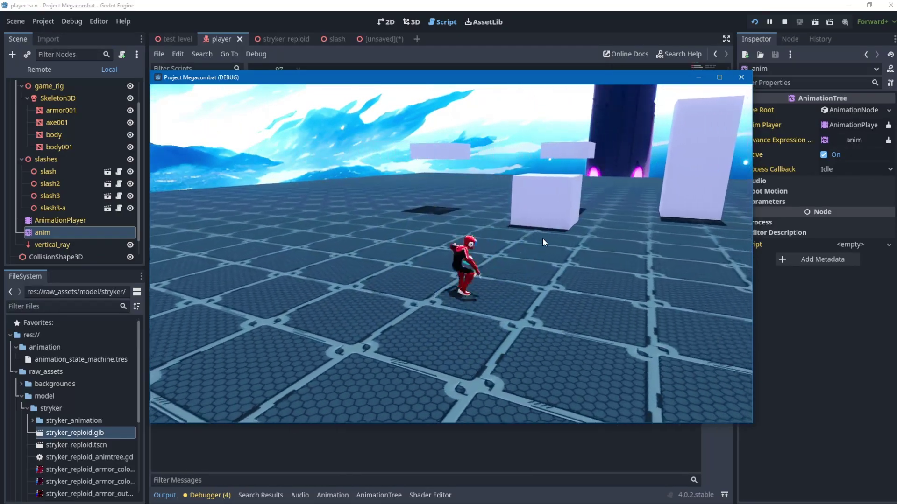
# Repeat the jump route across the floating platform with an attack, landing beyond the tall block and running back to the low block.
pyautogui.press('w')
pyautogui.press('space')
pyautogui.press('space')
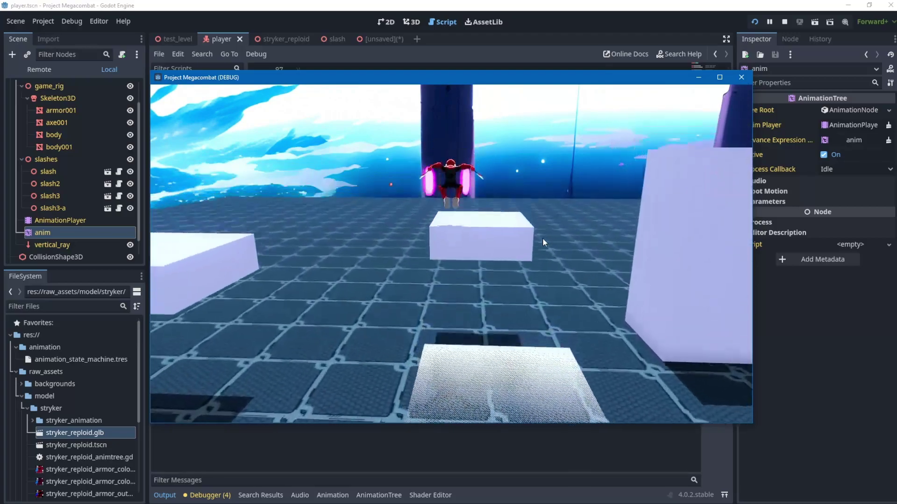
pyautogui.press('d')
pyautogui.click(543, 239)
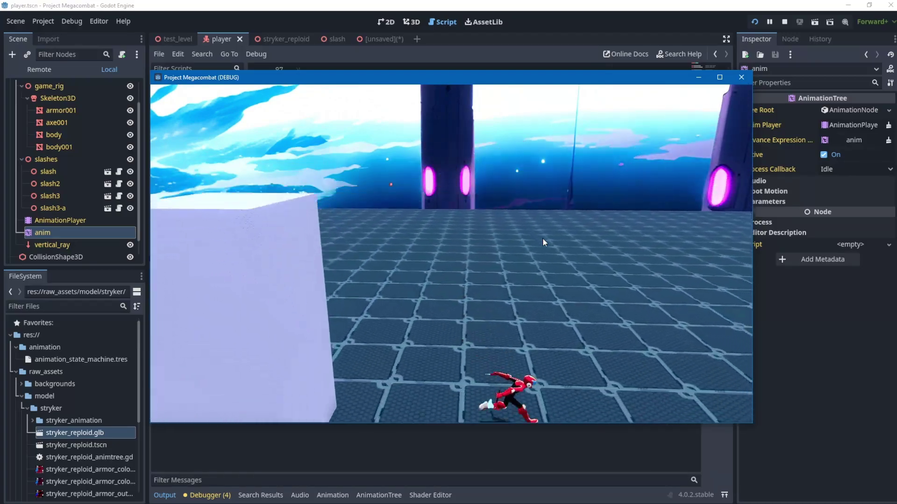
pyautogui.press('a')
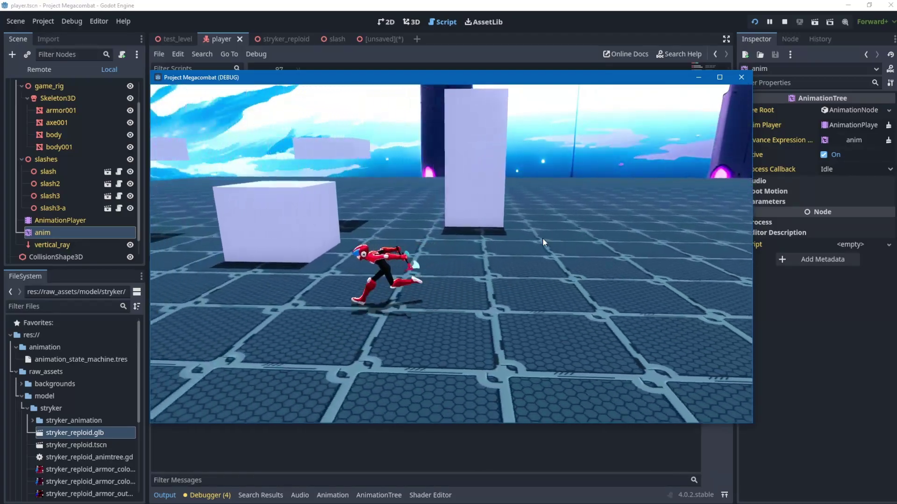
pyautogui.press('w')
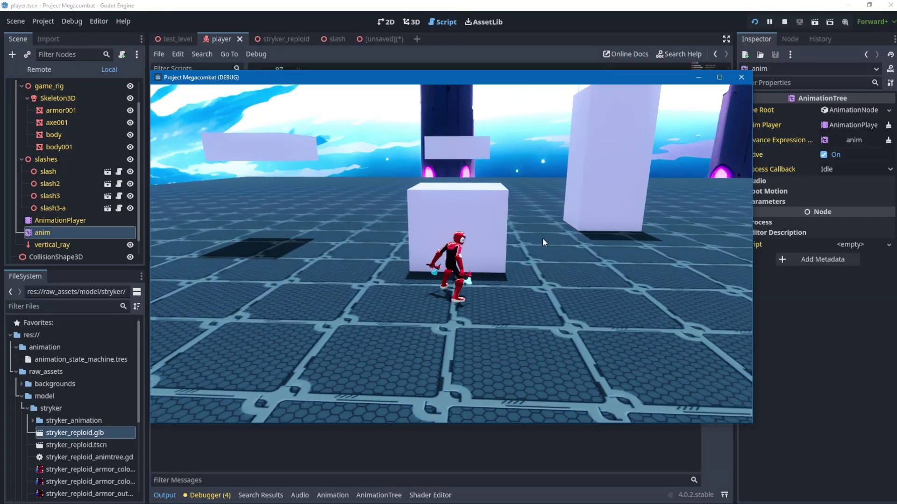